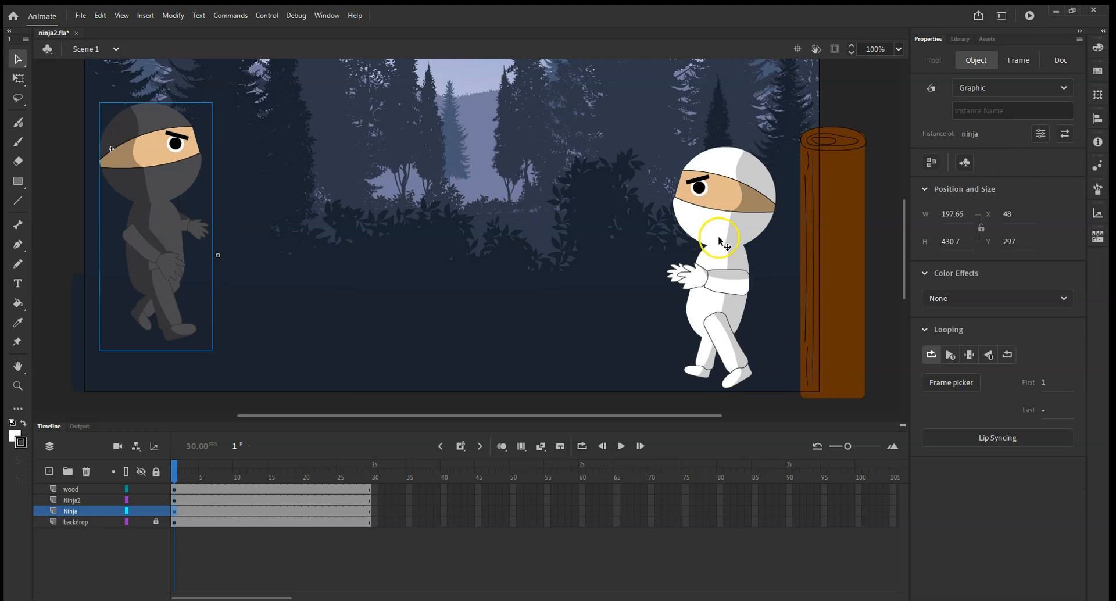
Open the black ninja symbol, scrub its animation to frame 15 and back to frame 1, and return to Scene 1
{"action": "double_click", "coordinate": [158, 219]}
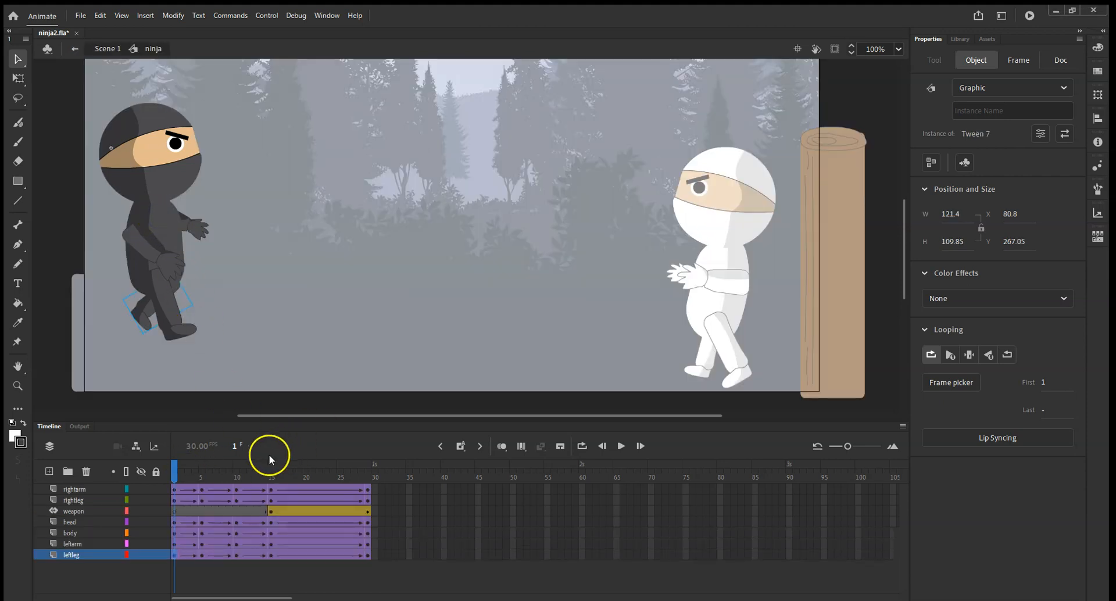
{"action": "left_click_drag", "start_coordinate": [172, 474], "coordinate": [273, 489]}
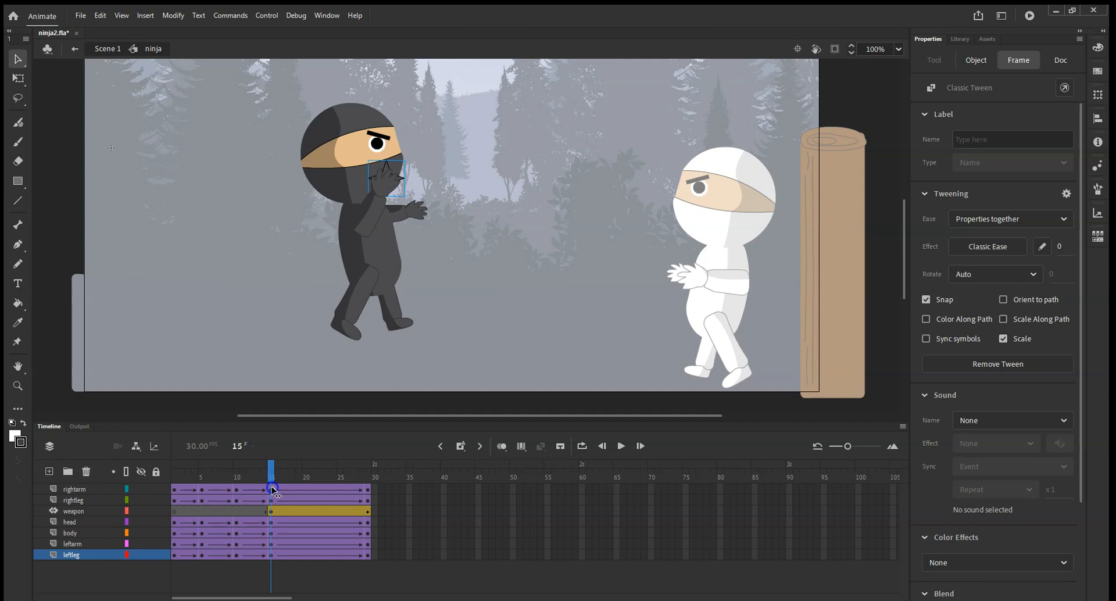
{"action": "left_click_drag", "start_coordinate": [273, 490], "coordinate": [125, 475]}
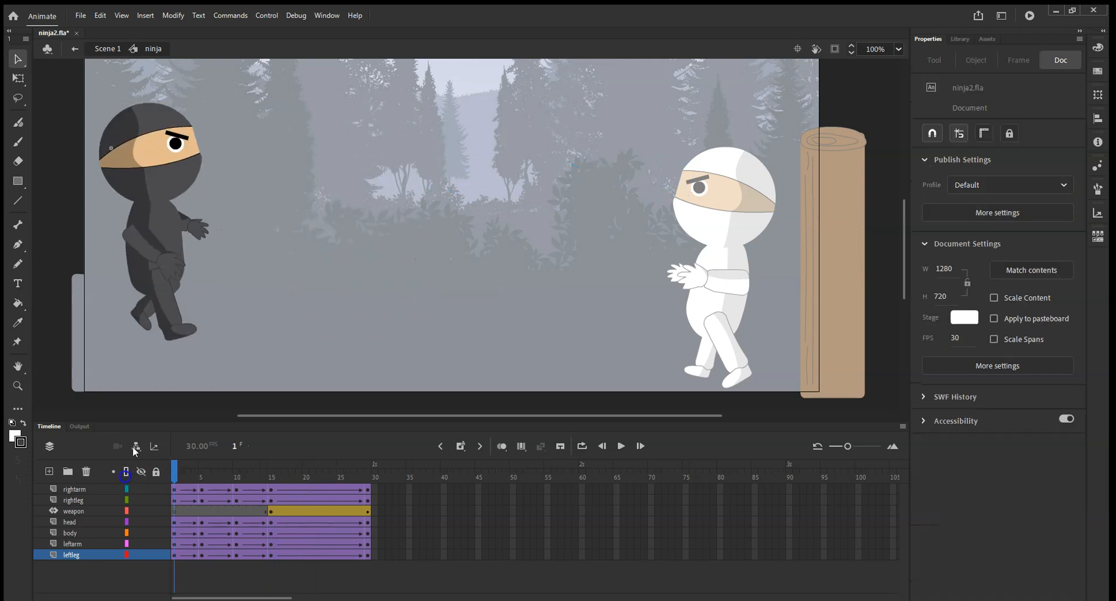
{"action": "left_click", "coordinate": [79, 50]}
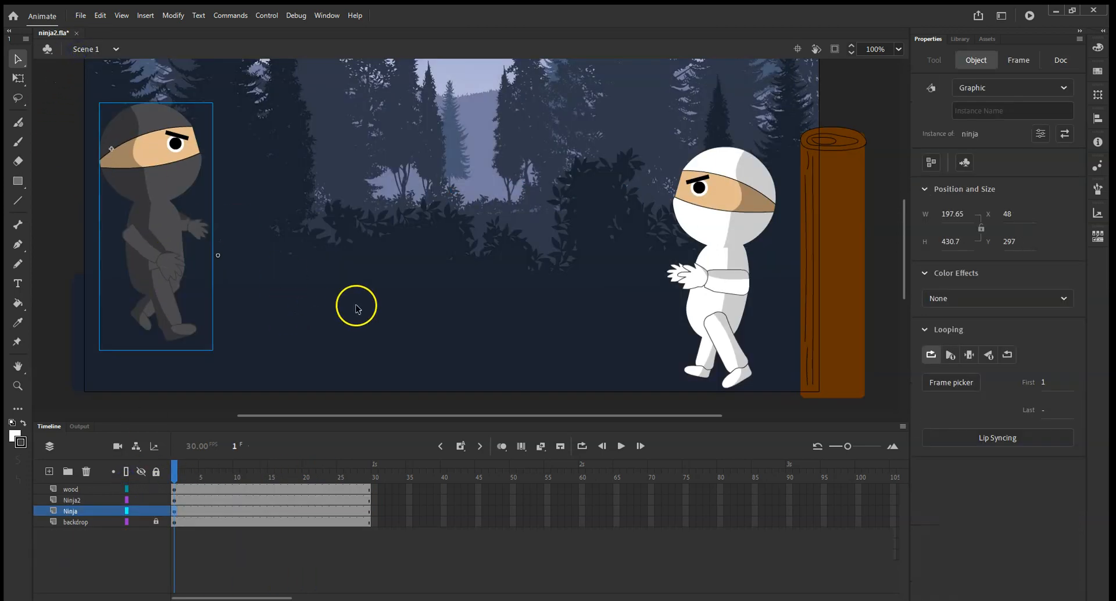
Open the white ninja symbol to examine its body-part layers, and return to Scene 1
{"action": "left_click", "coordinate": [717, 219]}
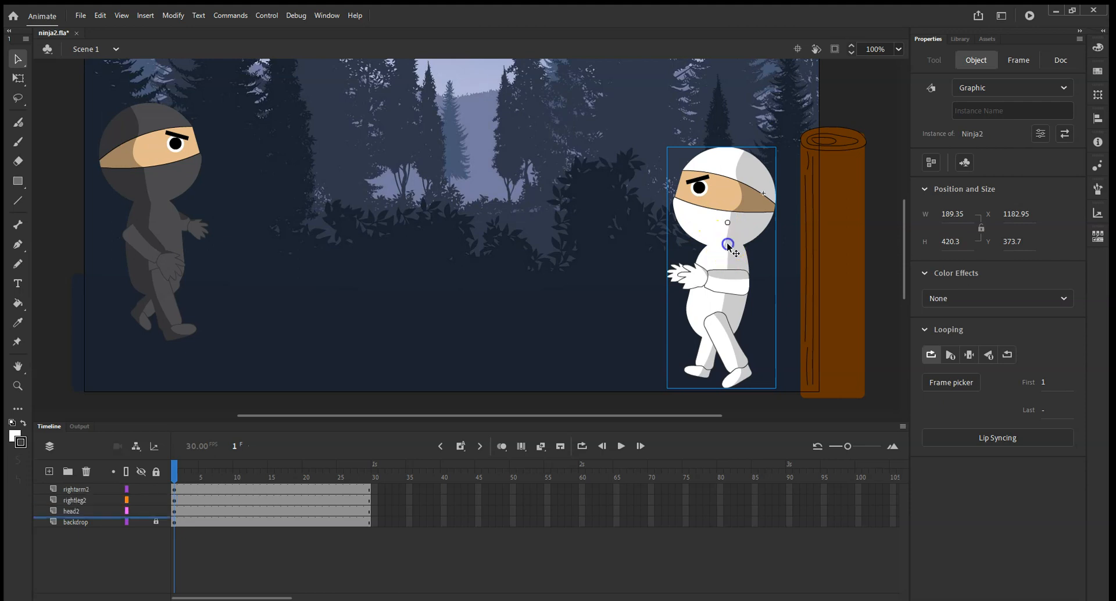
{"action": "double_click", "coordinate": [728, 254]}
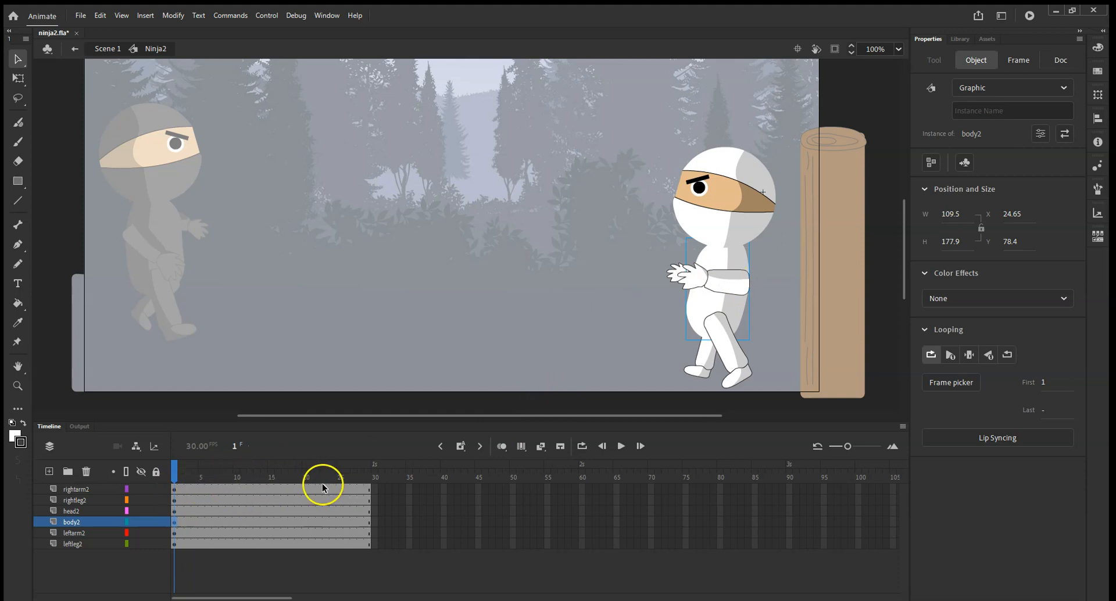
{"action": "left_click", "coordinate": [75, 49]}
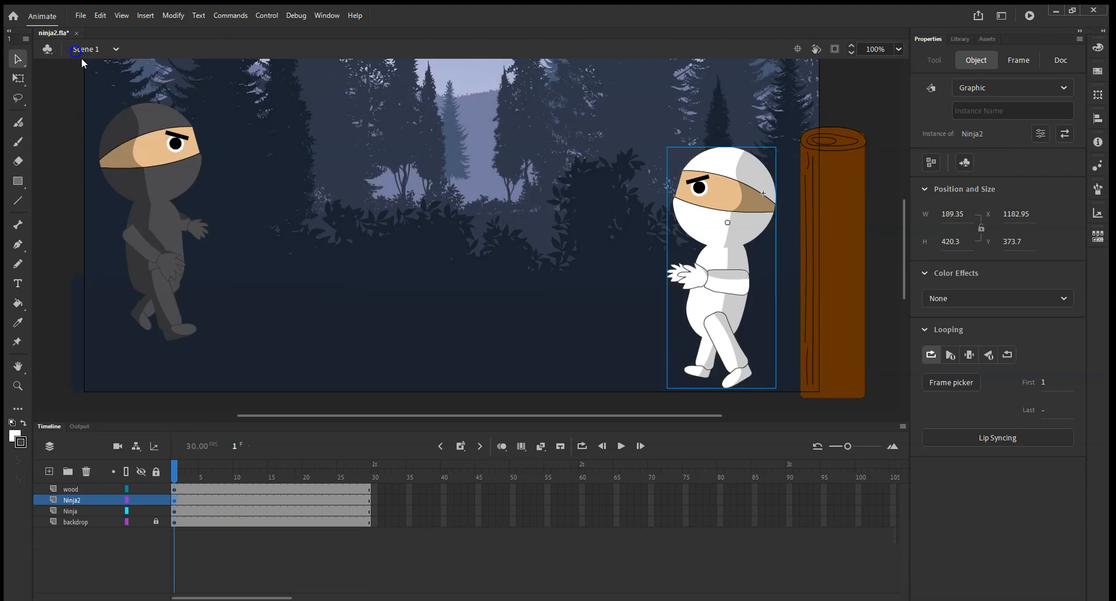
Inspect the rightarm tween options and the weapon layer inside the black ninja symbol, and return to Scene 1
{"action": "double_click", "coordinate": [167, 216]}
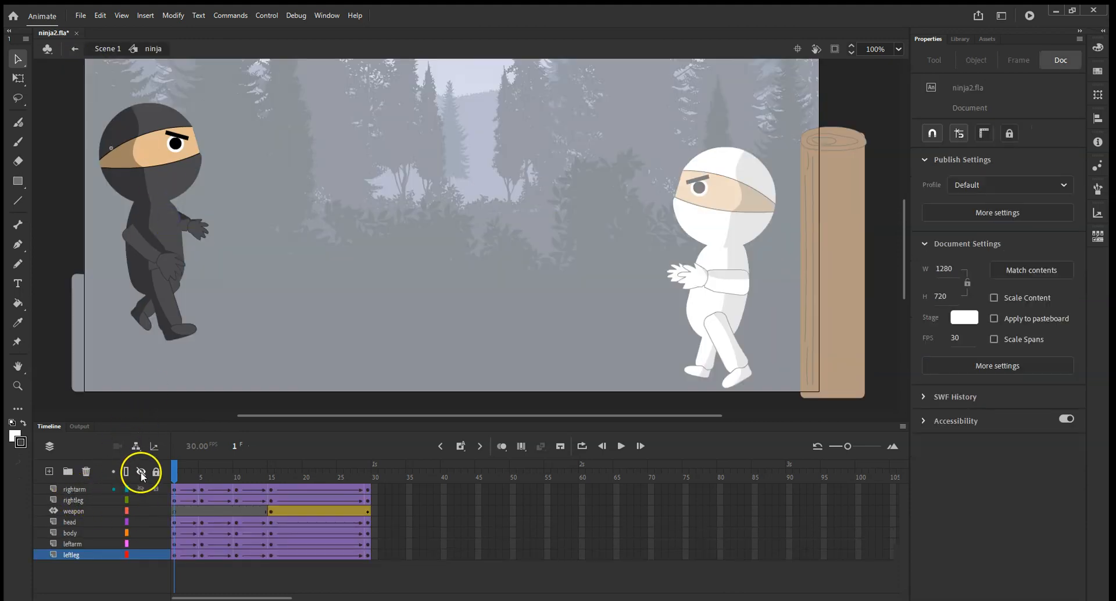
{"action": "right_click", "coordinate": [181, 489]}
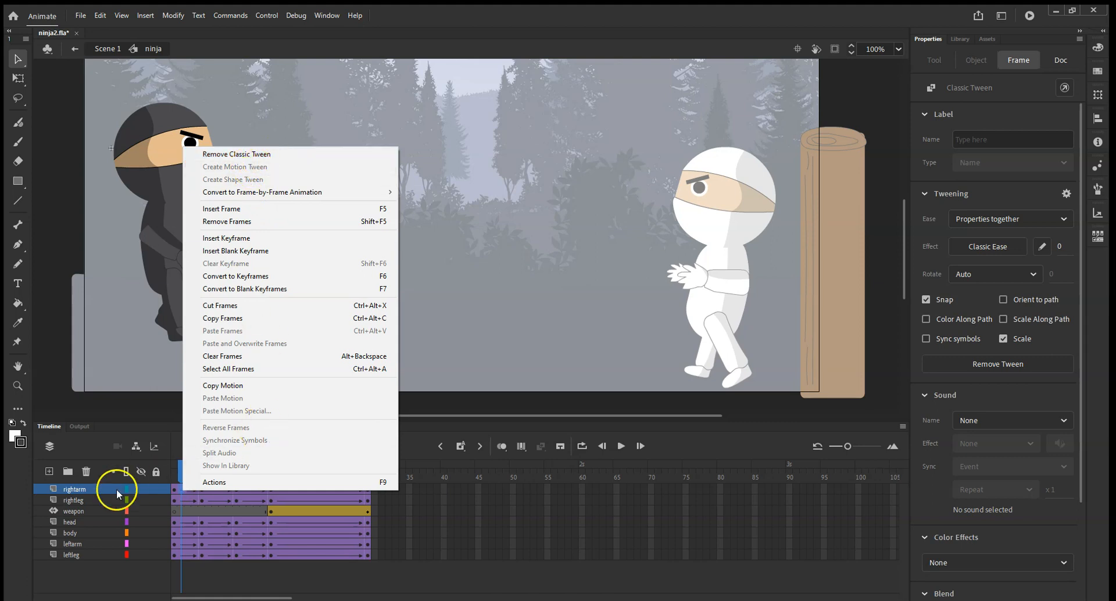
{"action": "left_click", "coordinate": [84, 511]}
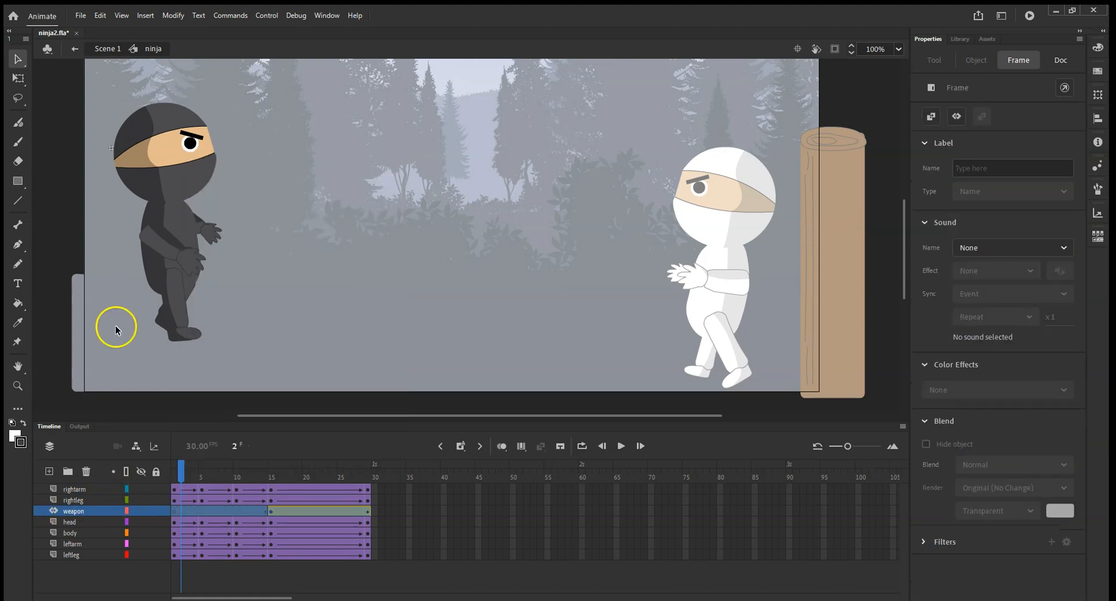
{"action": "left_click", "coordinate": [74, 48]}
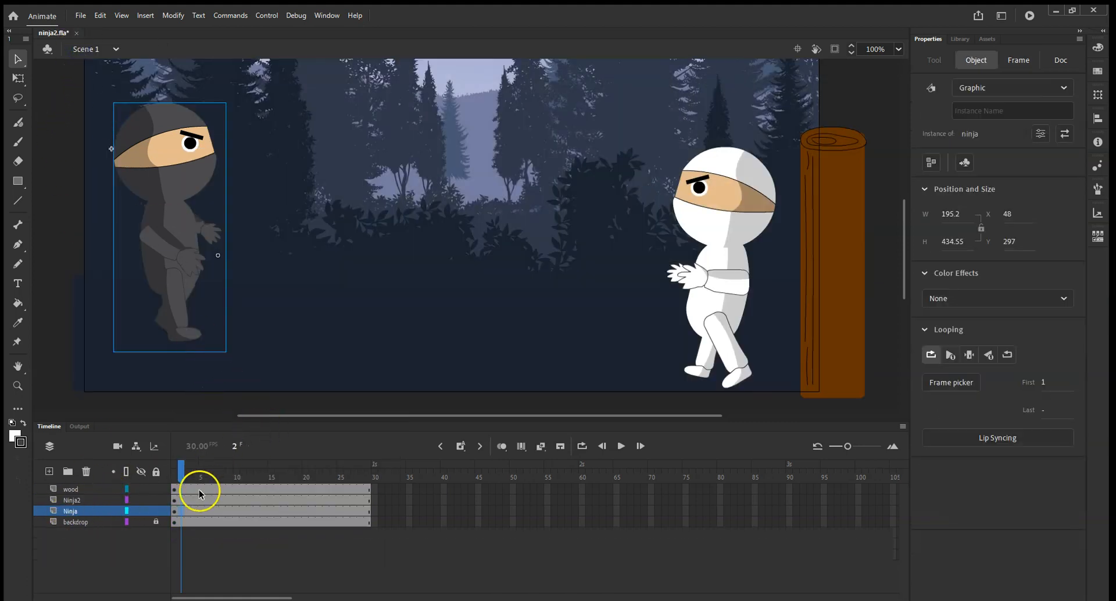
Open the white ninja symbol for editing and create a classic tween on its rightarm2 layer
{"action": "left_click", "coordinate": [724, 279]}
{"action": "double_click", "coordinate": [724, 278]}
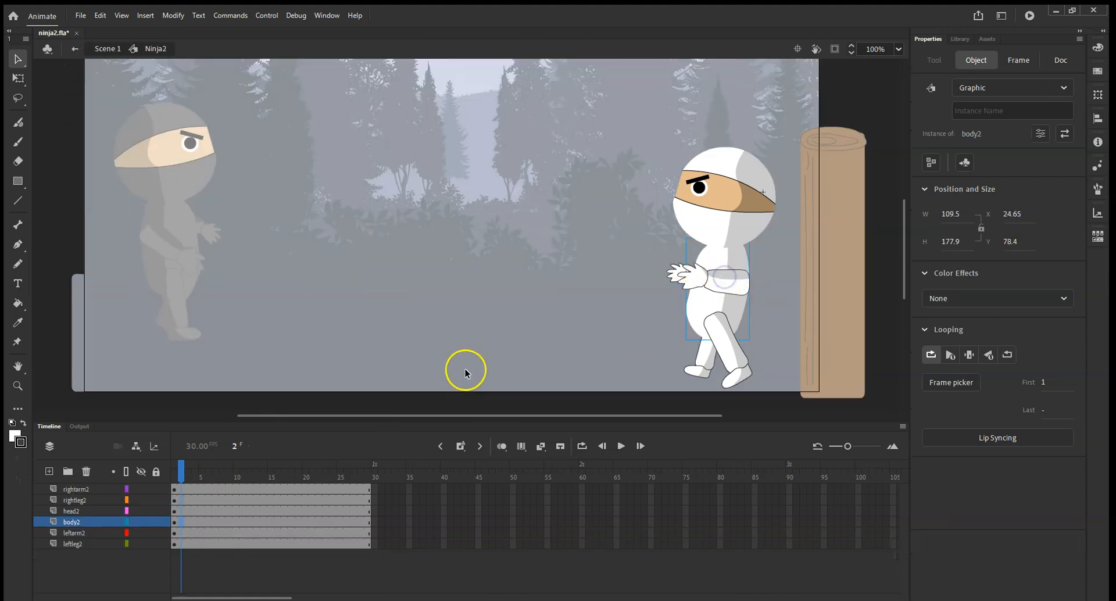
{"action": "left_click", "coordinate": [175, 490]}
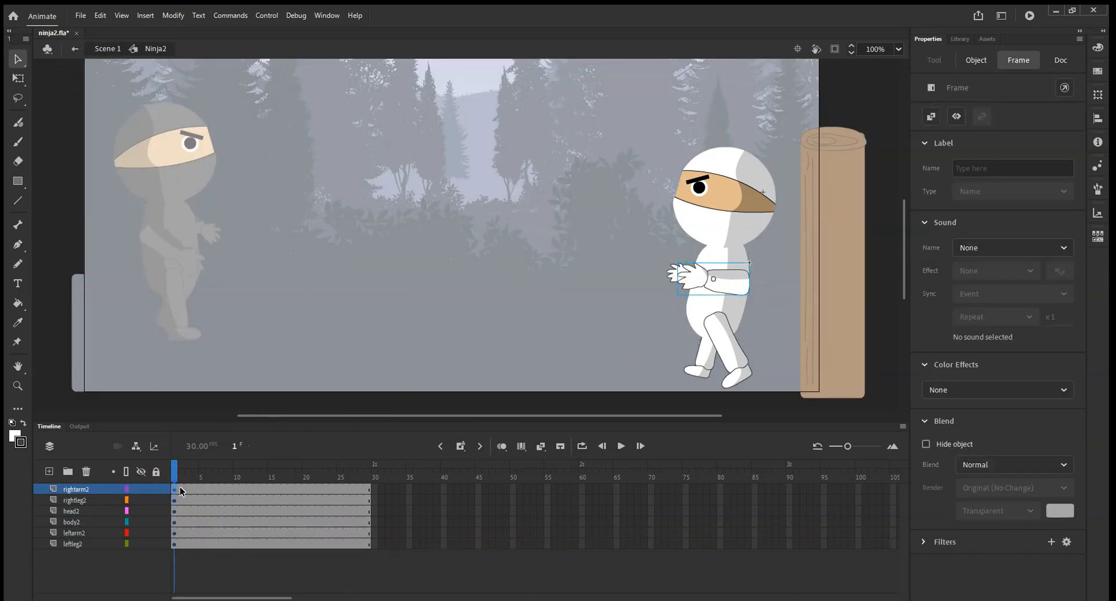
{"action": "right_click", "coordinate": [181, 491]}
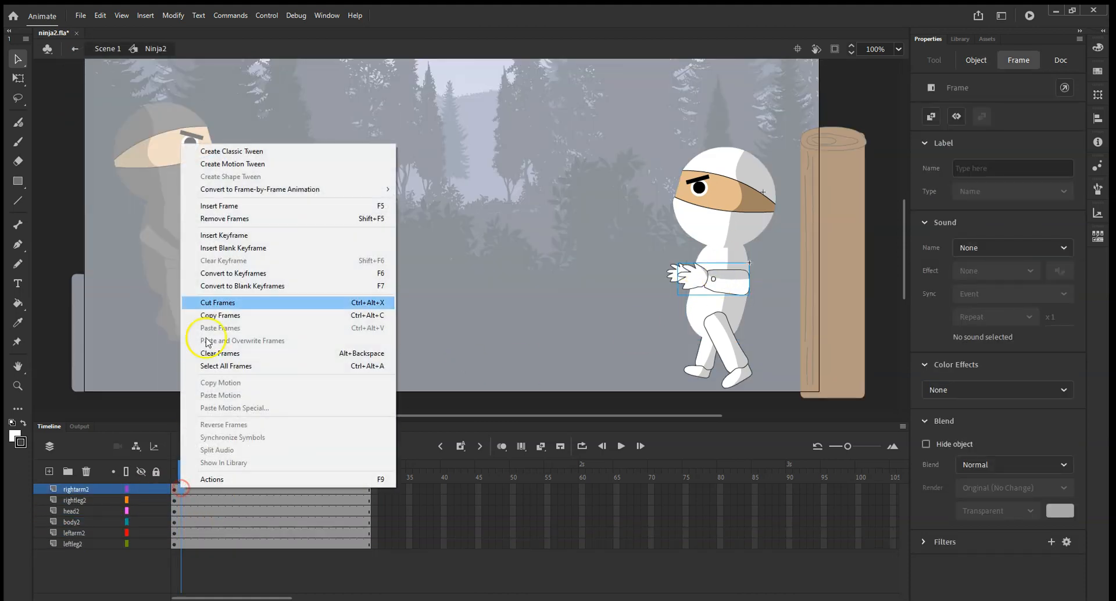
{"action": "left_click", "coordinate": [244, 152]}
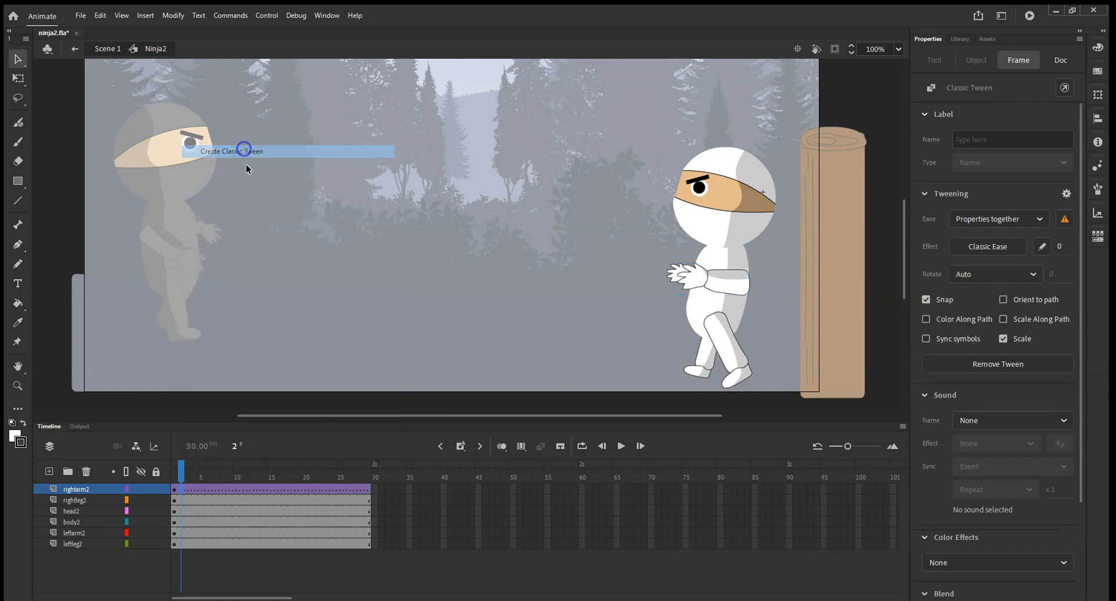
Create classic tweens on the rightleg2, head2, body2, leftarm2 and leftleg2 layers
{"action": "right_click", "coordinate": [204, 501]}
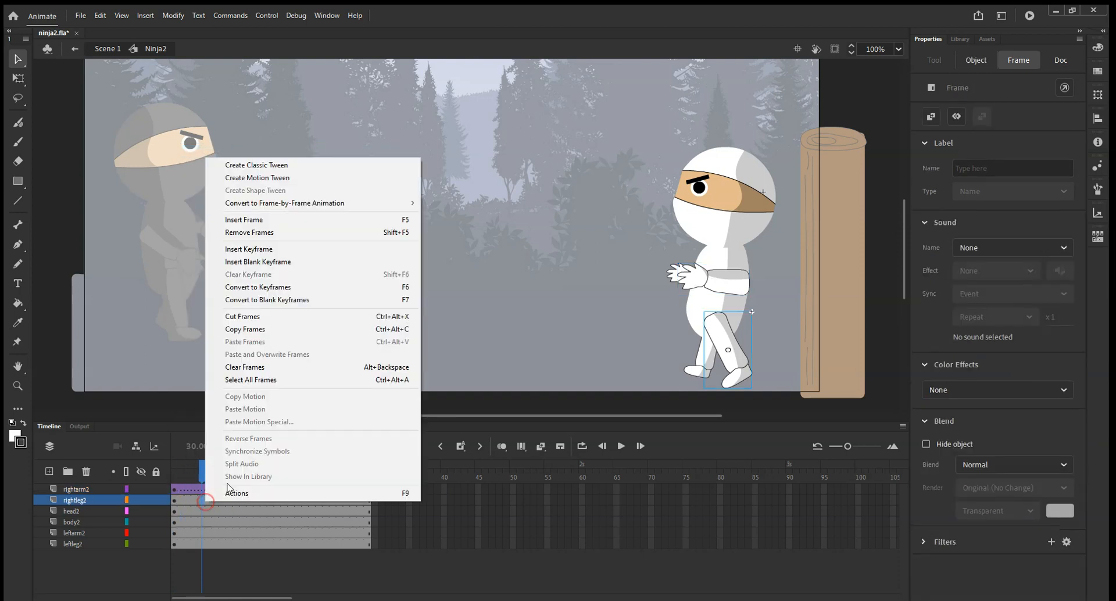
{"action": "left_click", "coordinate": [282, 171]}
{"action": "right_click", "coordinate": [221, 511]}
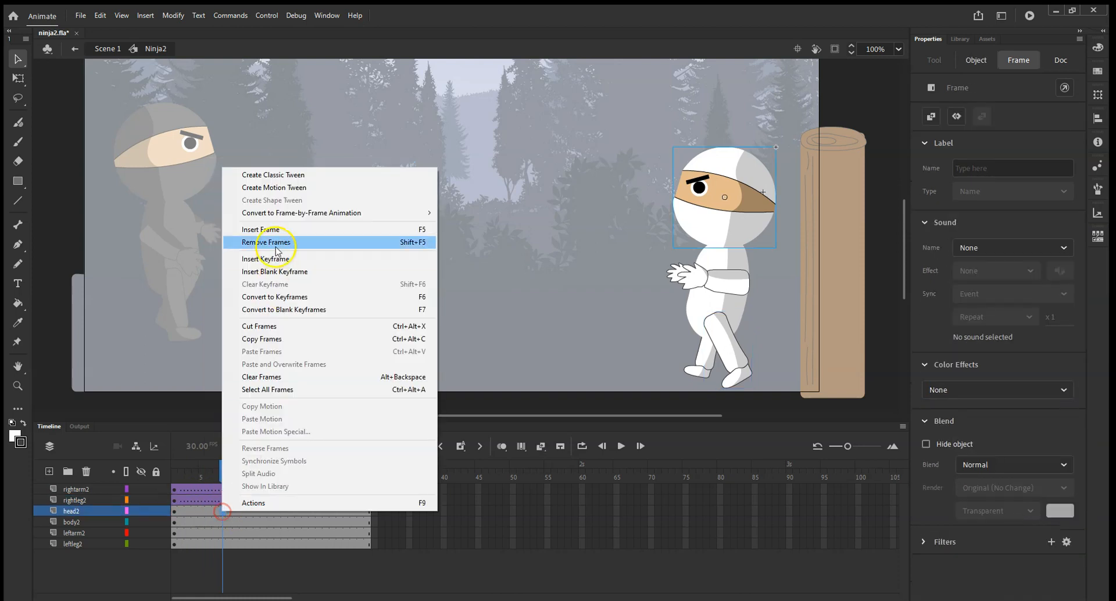
{"action": "left_click", "coordinate": [282, 176]}
{"action": "right_click", "coordinate": [204, 521]}
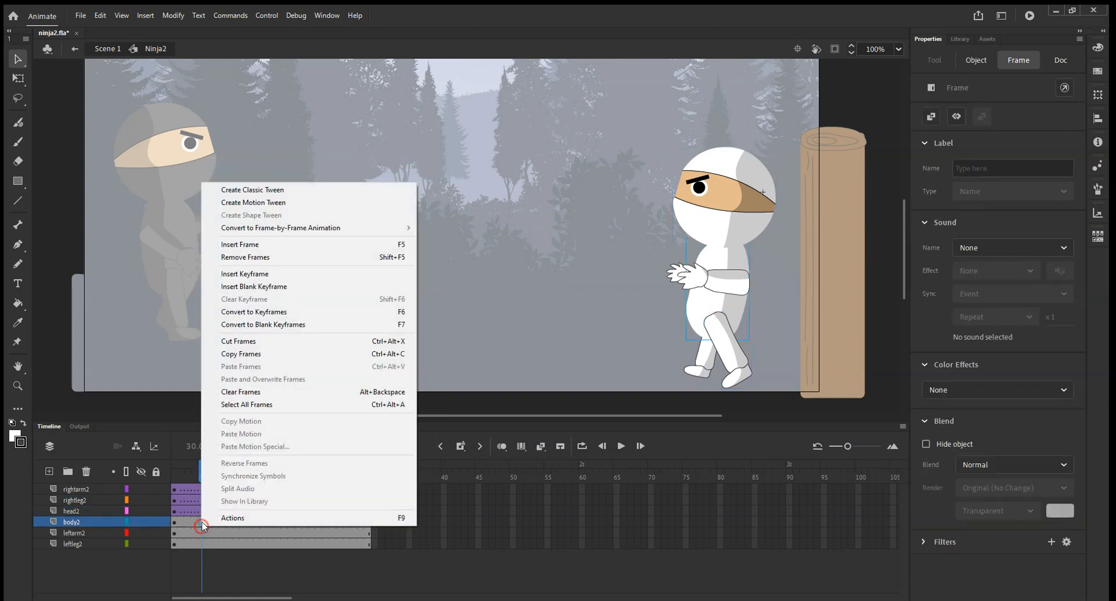
{"action": "left_click", "coordinate": [262, 174]}
{"action": "right_click", "coordinate": [229, 533]}
{"action": "left_click", "coordinate": [273, 198]}
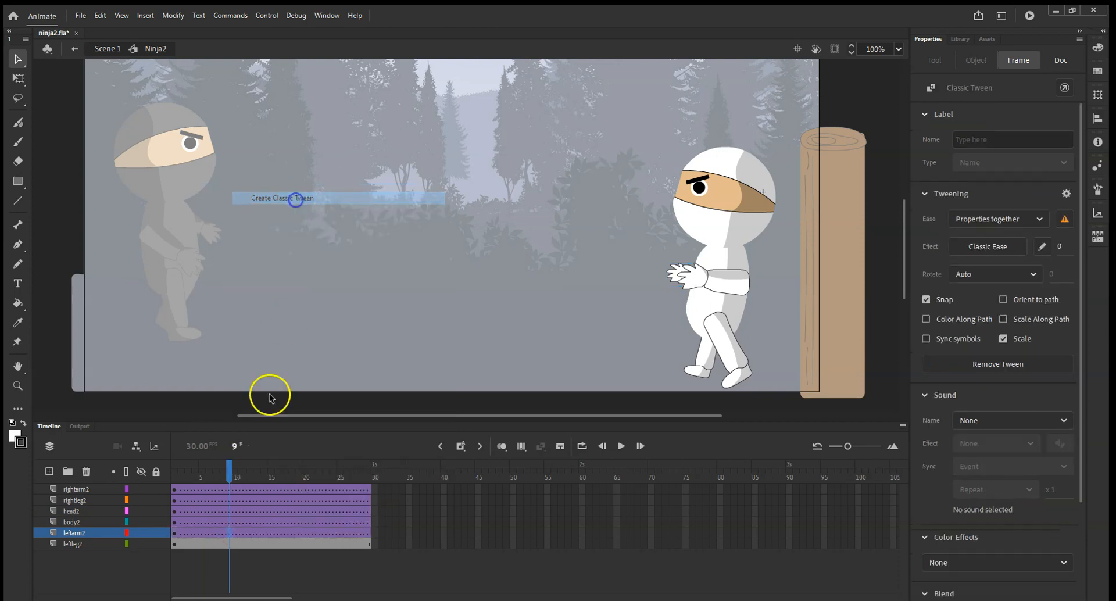
{"action": "right_click", "coordinate": [229, 549]}
{"action": "left_click", "coordinate": [293, 209]}
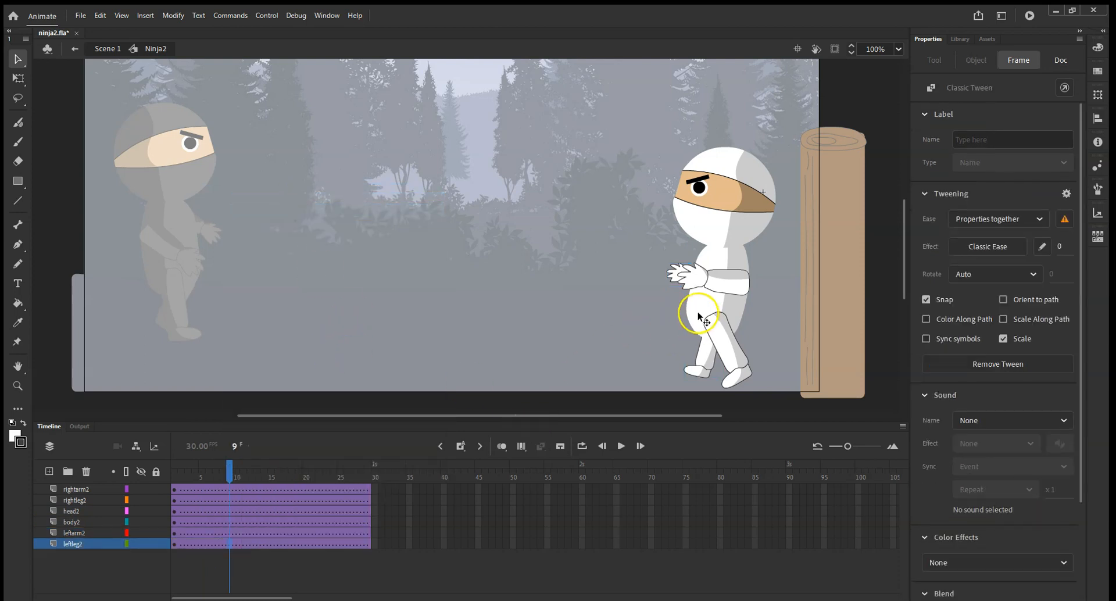
At frame 1, set the white ninja's right arm pivot at the shoulder and rotate the arm downward with Free Transform
{"action": "left_click", "coordinate": [725, 280]}
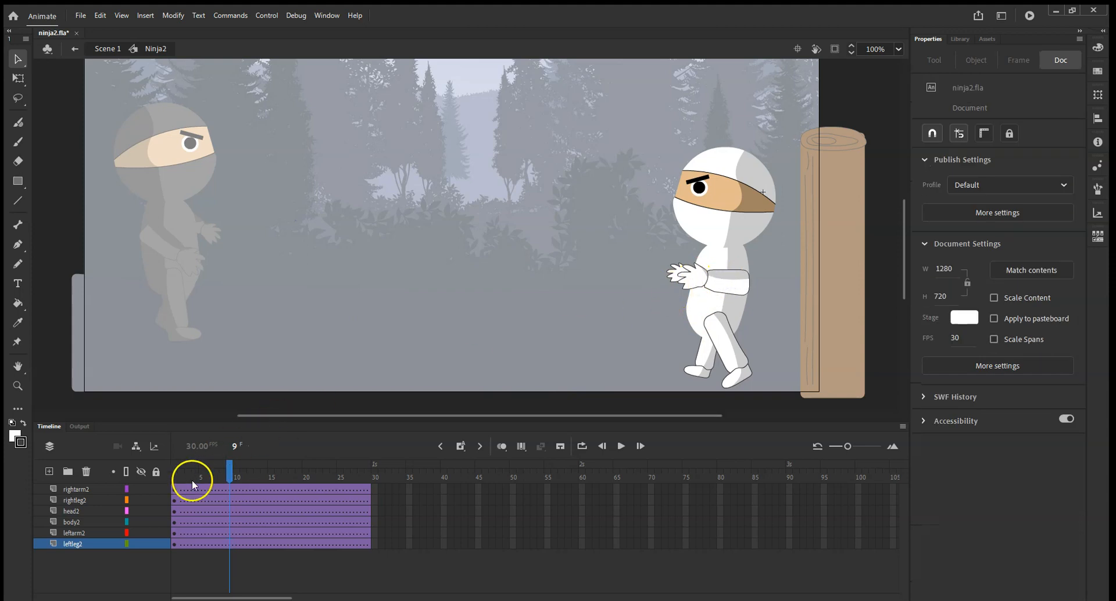
{"action": "left_click", "coordinate": [79, 488]}
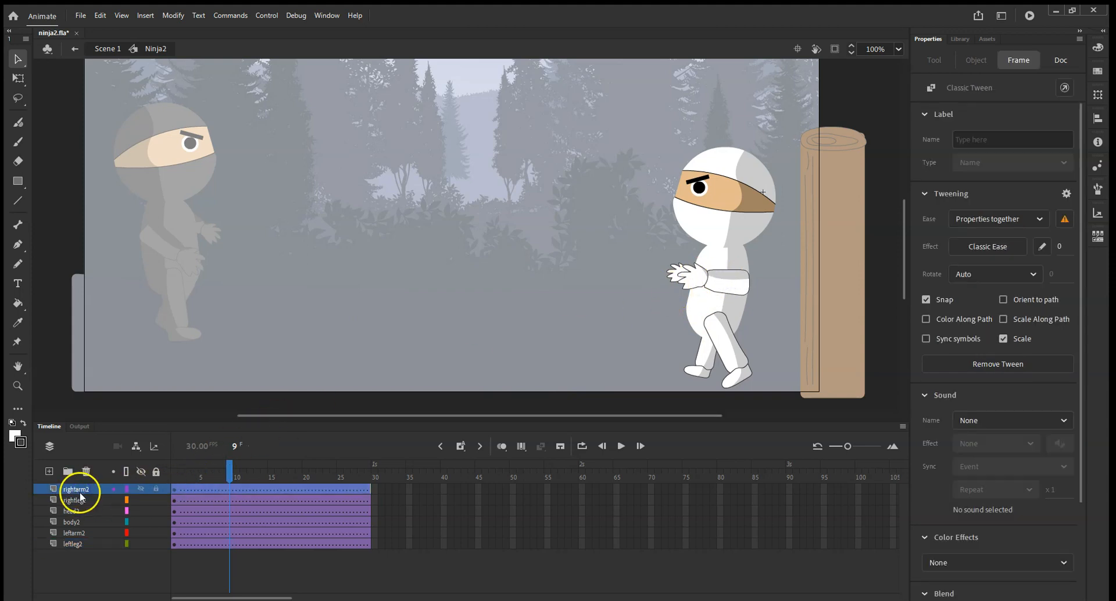
{"action": "left_click_drag", "start_coordinate": [223, 473], "coordinate": [175, 473]}
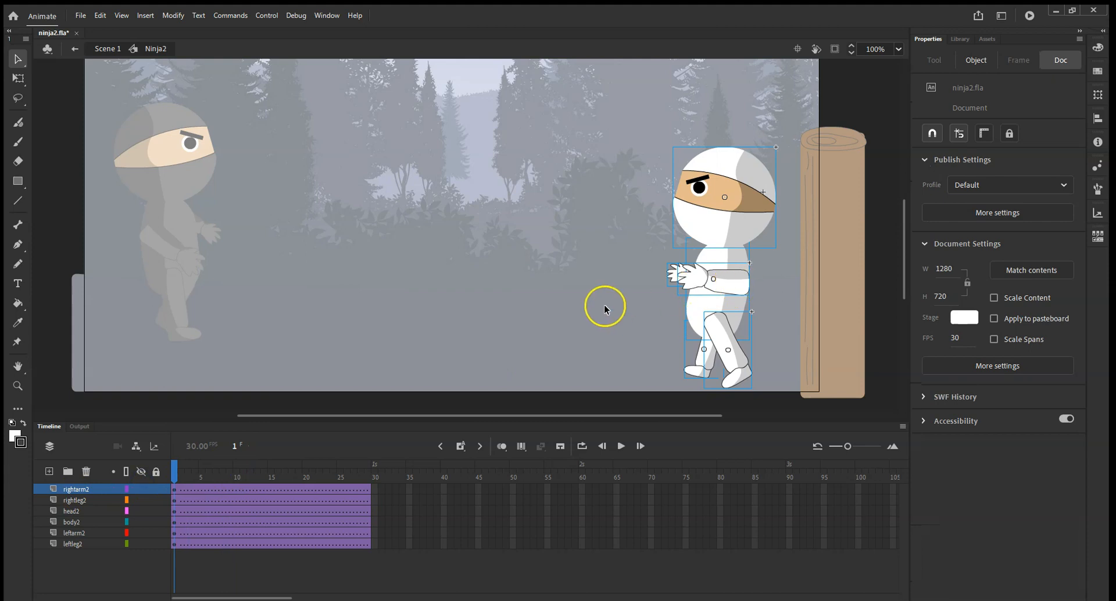
{"action": "left_click", "coordinate": [700, 277]}
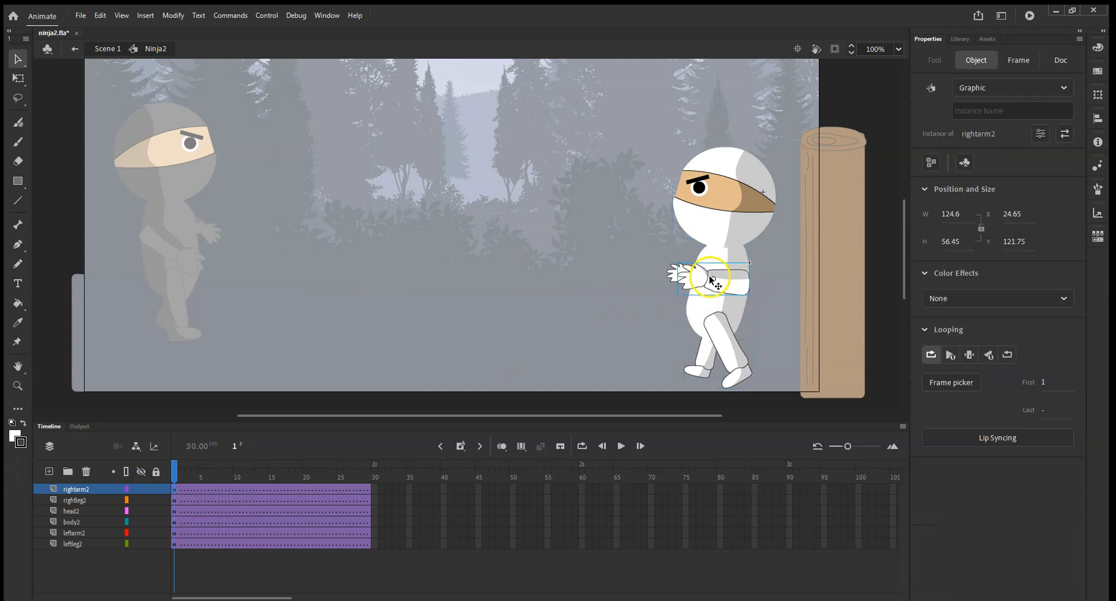
{"action": "left_click", "coordinate": [18, 79]}
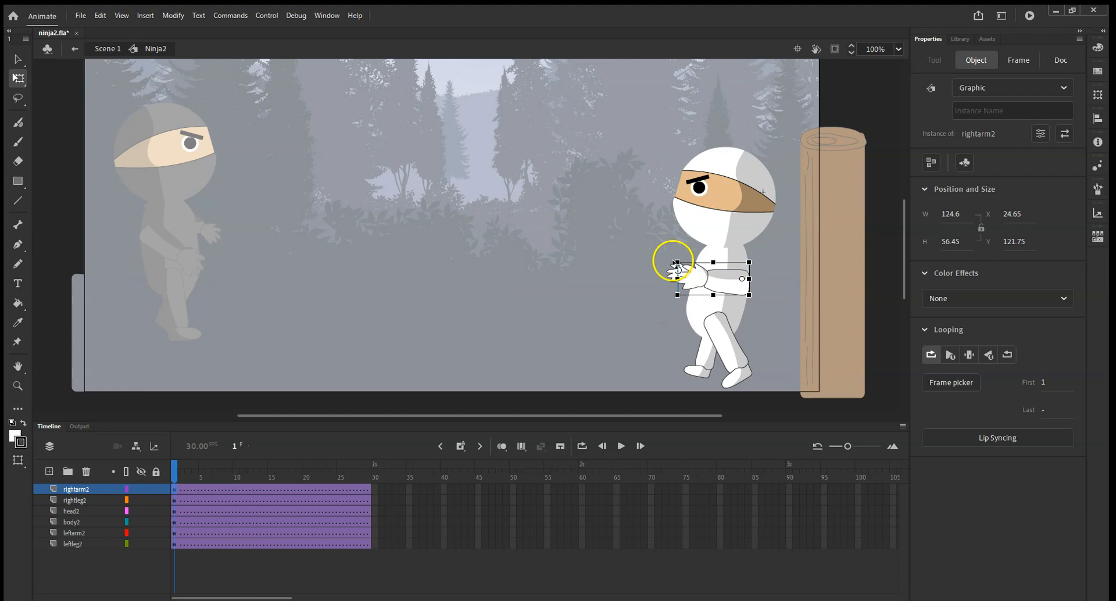
{"action": "left_click_drag", "start_coordinate": [671, 266], "coordinate": [660, 305]}
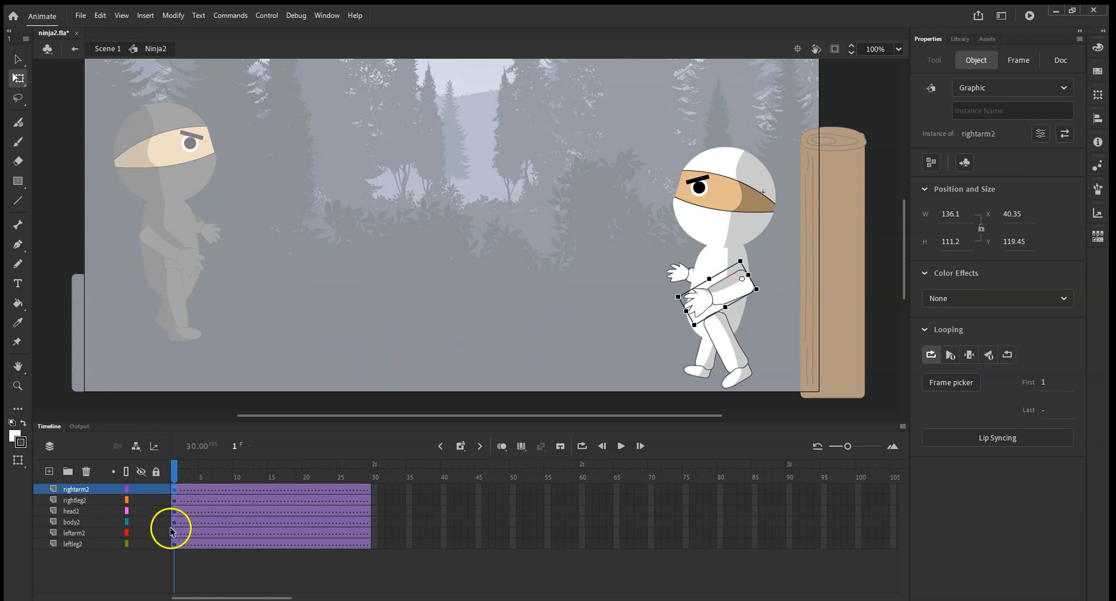
Set the left arm's pivot at the shoulder and rotate the arm downward beside the right arm at frame 1
{"action": "left_click", "coordinate": [86, 534]}
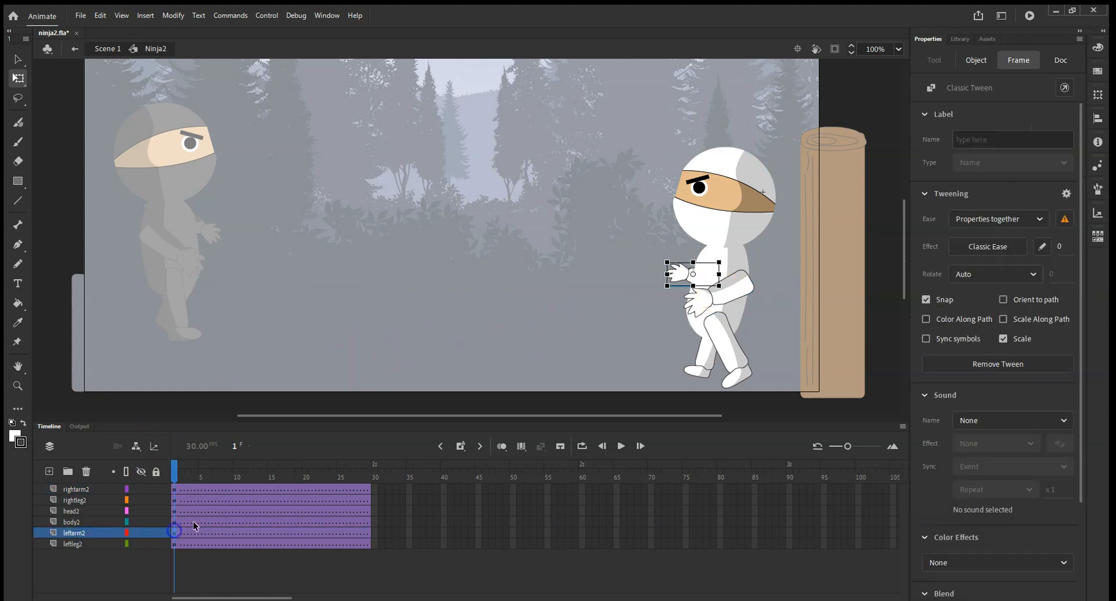
{"action": "left_click", "coordinate": [705, 272]}
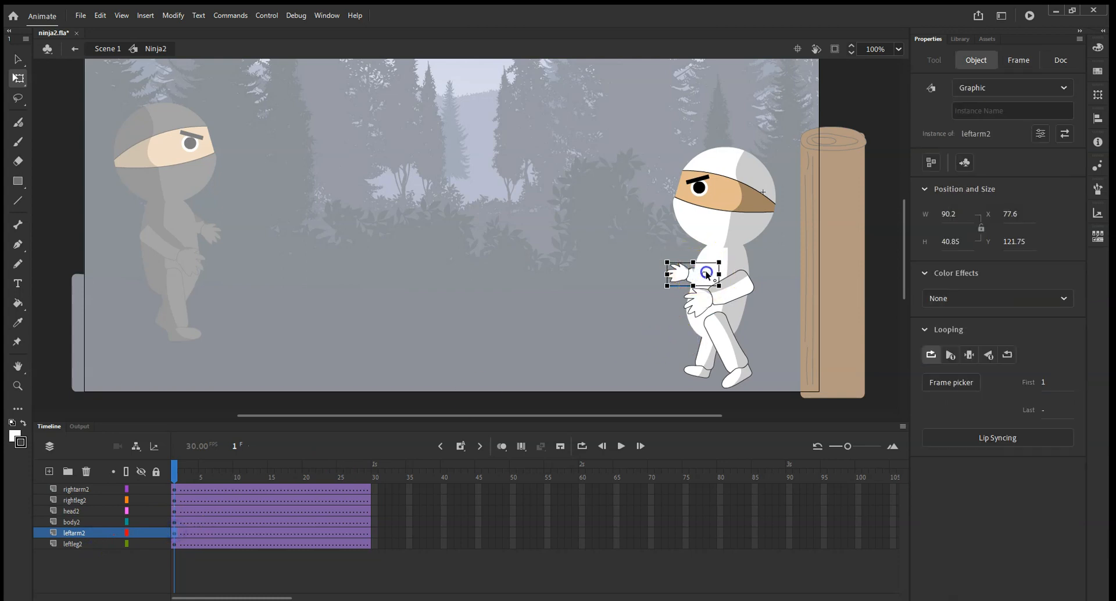
{"action": "left_click_drag", "start_coordinate": [673, 284], "coordinate": [648, 293]}
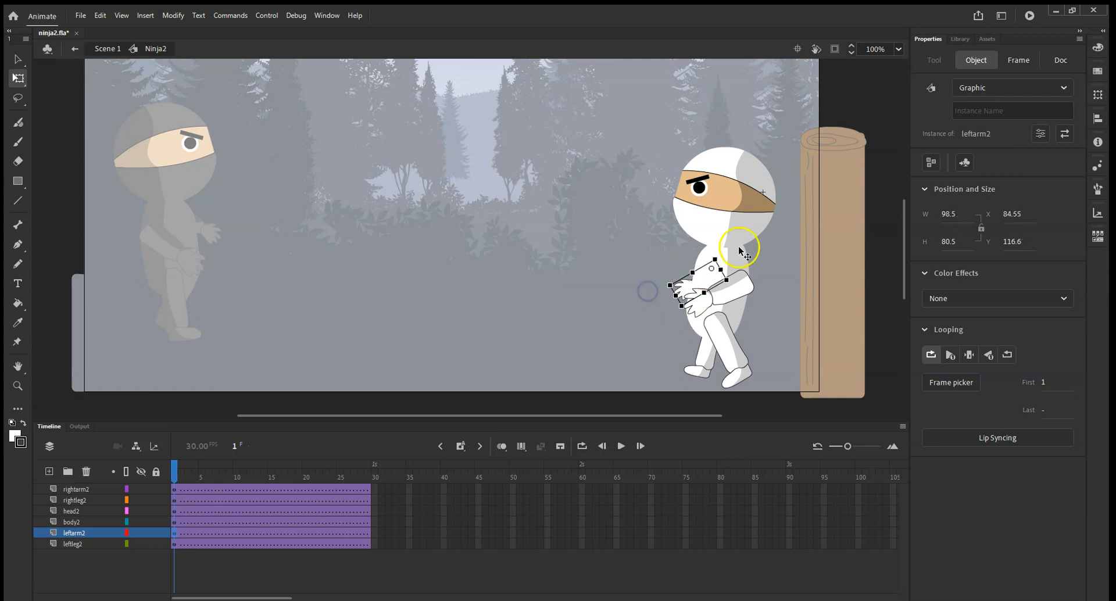
Place the right leg's pivot at the hip and rotate the leg forward toward the left leg at frame 1
{"action": "left_click", "coordinate": [89, 500]}
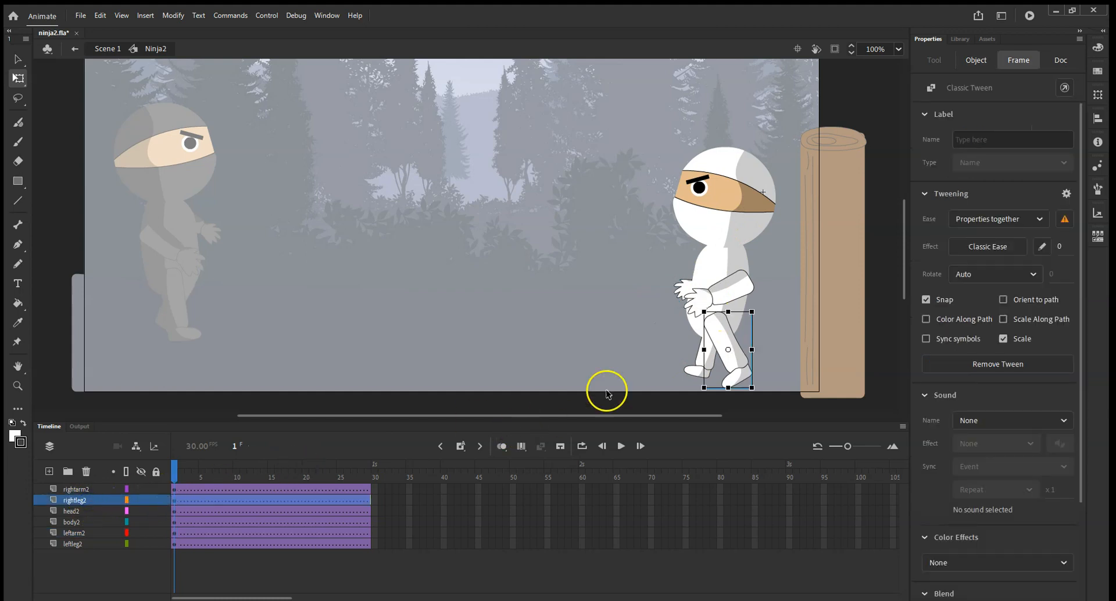
{"action": "left_click", "coordinate": [729, 351]}
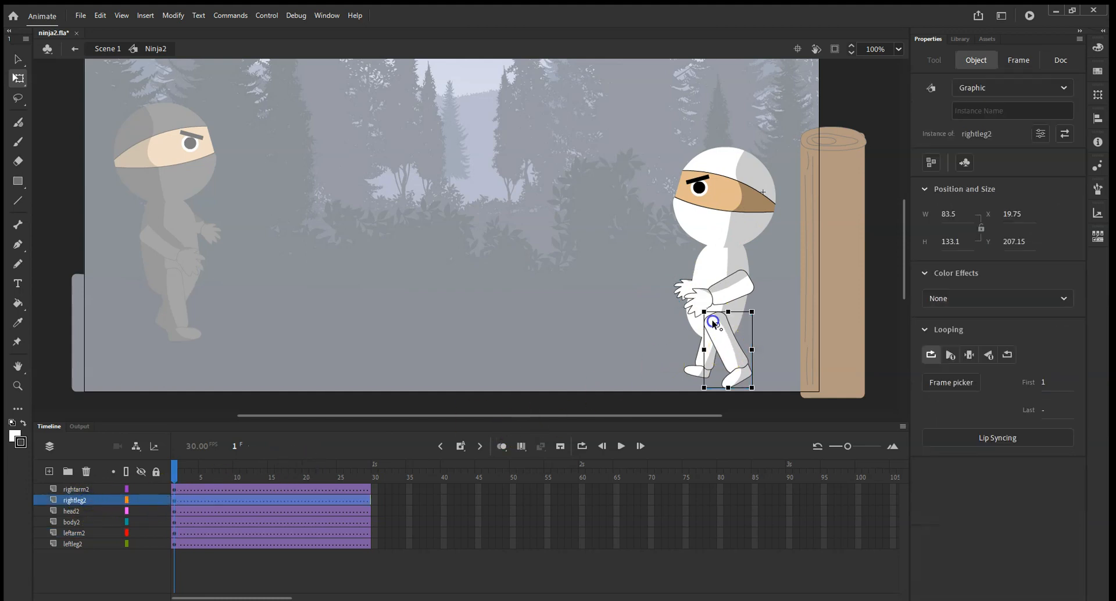
{"action": "left_click_drag", "start_coordinate": [756, 386], "coordinate": [748, 390]}
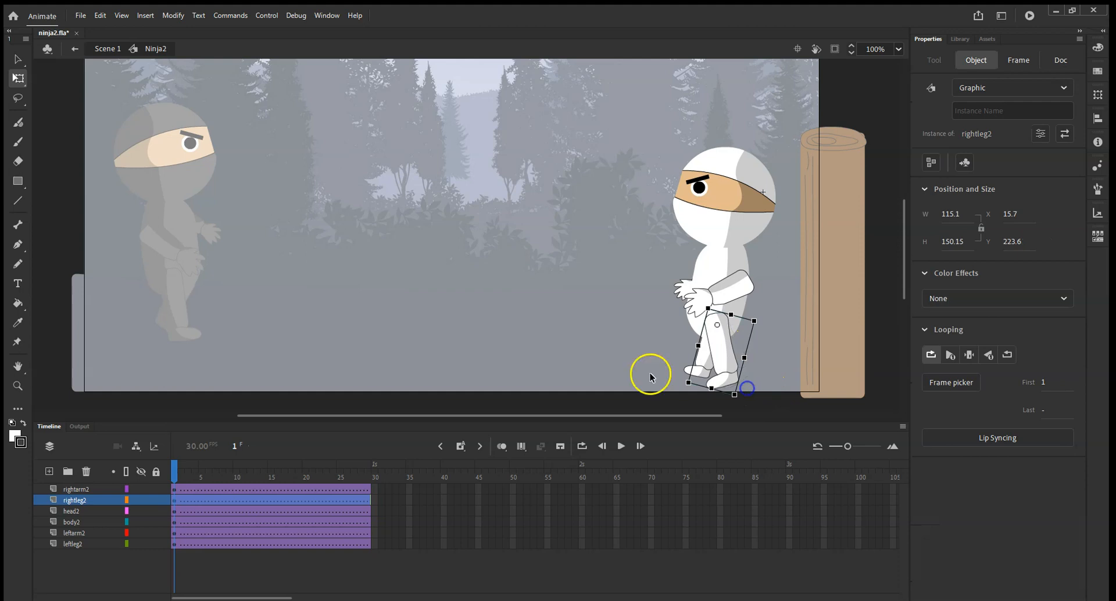
Place the left leg's pivot at the hip and rotate the leg back so both feet are together at frame 1
{"action": "left_click", "coordinate": [78, 542]}
{"action": "left_click_drag", "start_coordinate": [704, 349], "coordinate": [717, 324]}
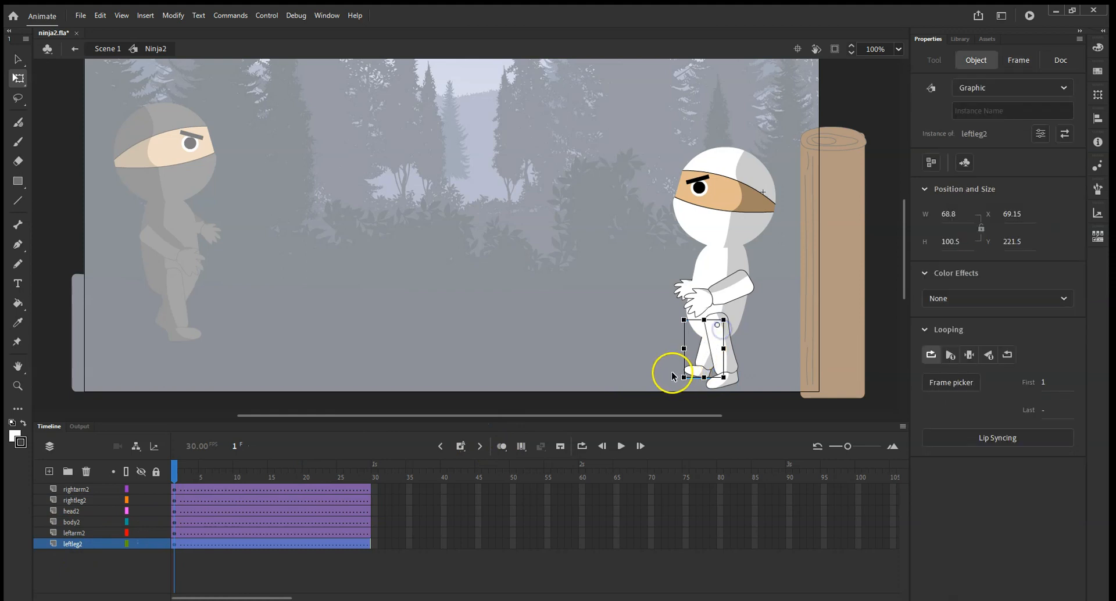
{"action": "left_click_drag", "start_coordinate": [681, 381], "coordinate": [689, 387]}
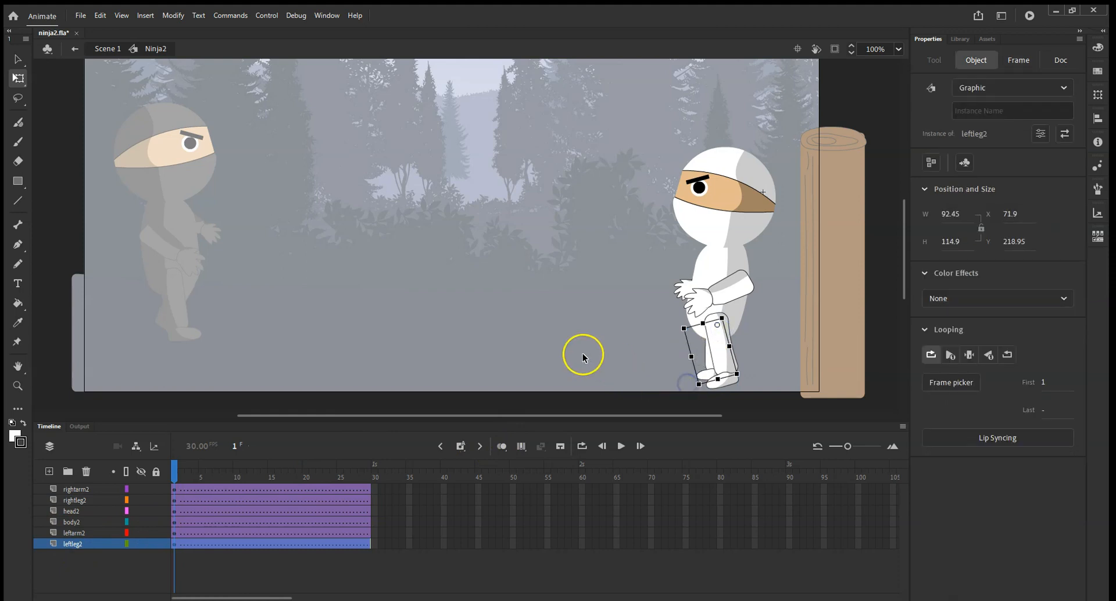
At frame 1, rotate the body slightly forward and shift the head forward to sit over the leaning torso
{"action": "left_click", "coordinate": [90, 520]}
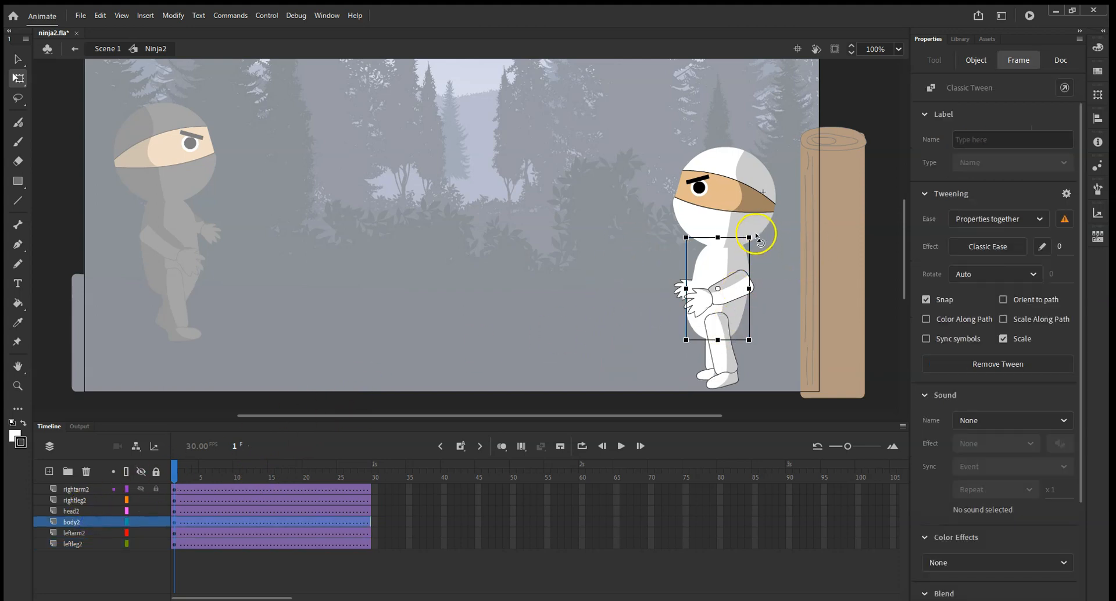
{"action": "left_click_drag", "start_coordinate": [754, 234], "coordinate": [747, 233]}
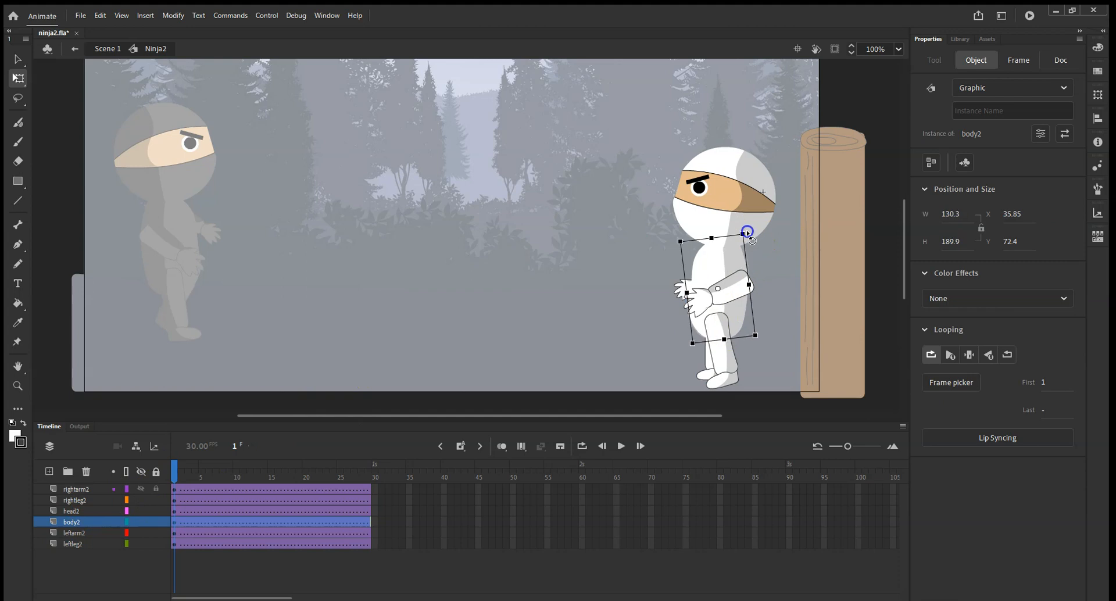
{"action": "left_click", "coordinate": [721, 220]}
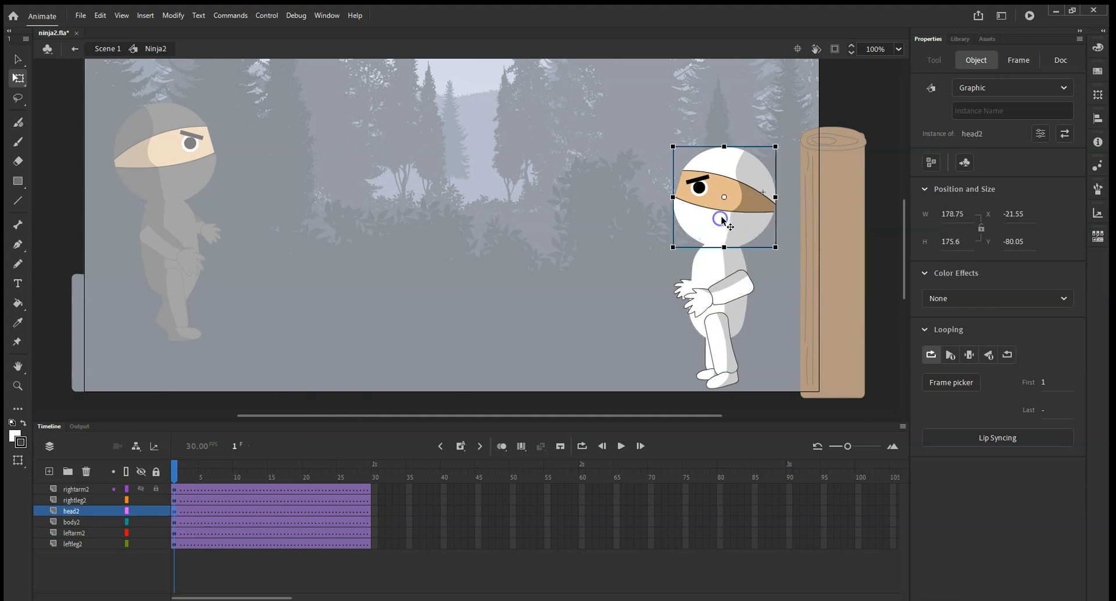
{"action": "left_click_drag", "start_coordinate": [711, 221], "coordinate": [703, 222]}
{"action": "left_click", "coordinate": [568, 281]}
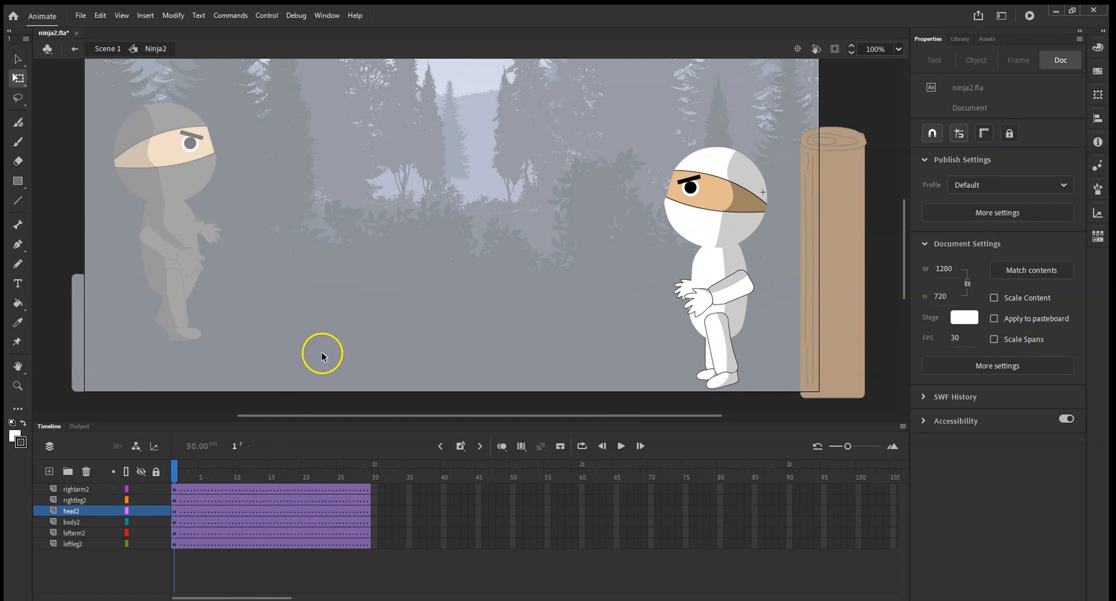
Insert a keyframe at frame 10 on all six body-part layers, from rightarm2 to leftleg2
{"action": "left_click_drag", "start_coordinate": [176, 470], "coordinate": [232, 473]}
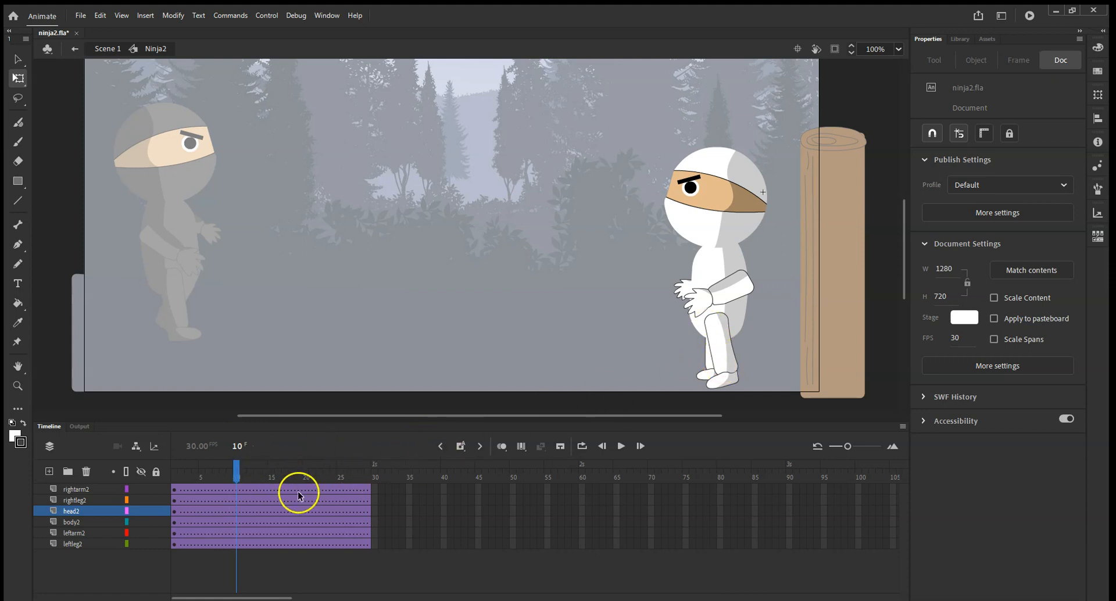
{"action": "right_click", "coordinate": [236, 489]}
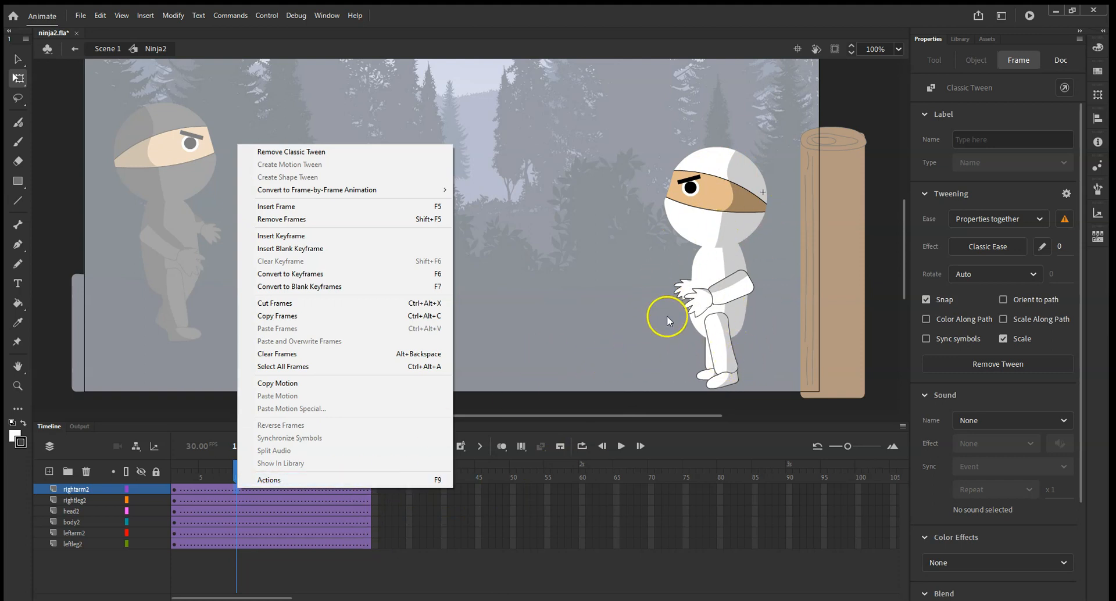
{"action": "left_click", "coordinate": [291, 239]}
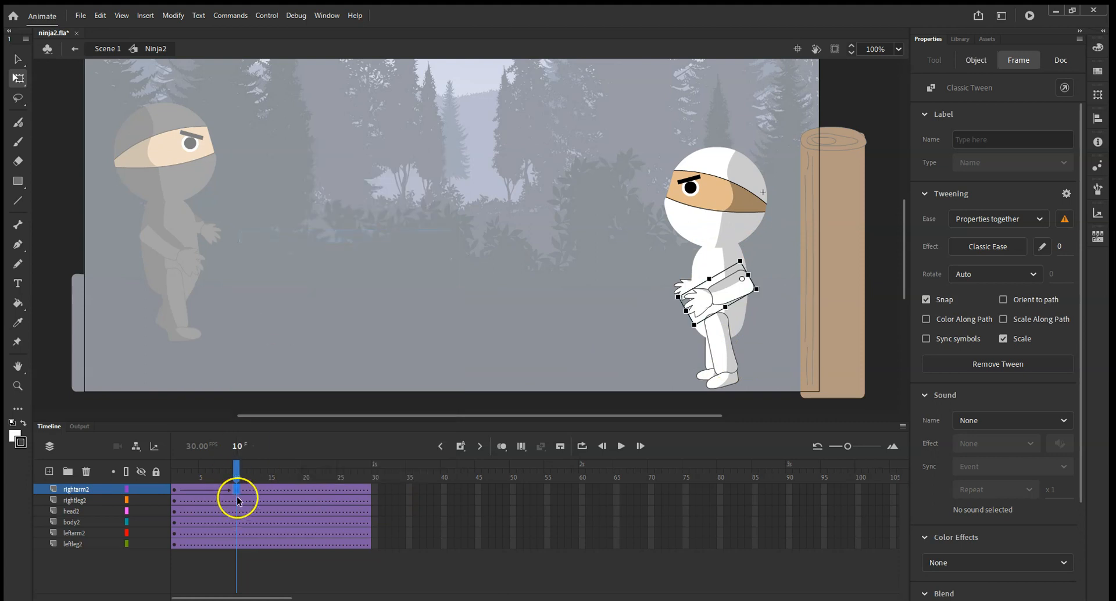
{"action": "right_click", "coordinate": [237, 498]}
{"action": "left_click", "coordinate": [293, 243]}
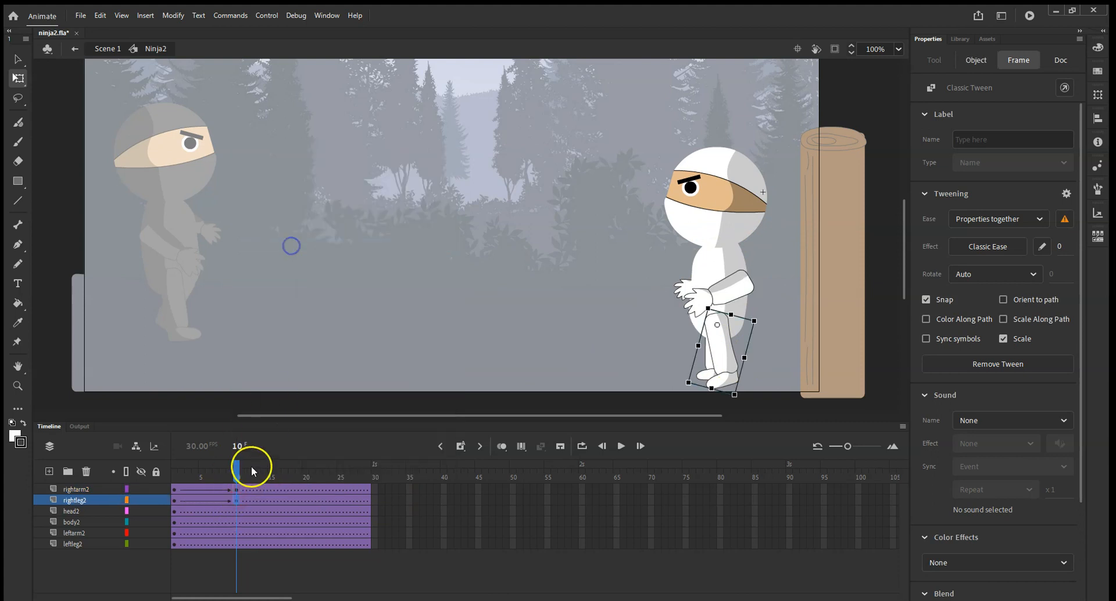
{"action": "right_click", "coordinate": [236, 510]}
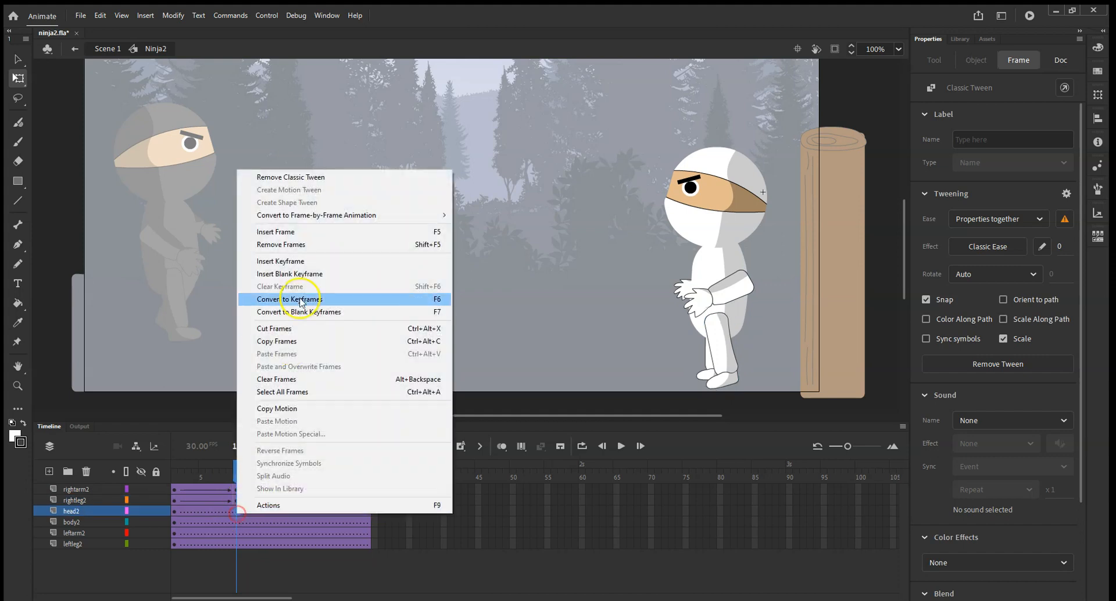
{"action": "left_click", "coordinate": [300, 258]}
{"action": "right_click", "coordinate": [236, 521]}
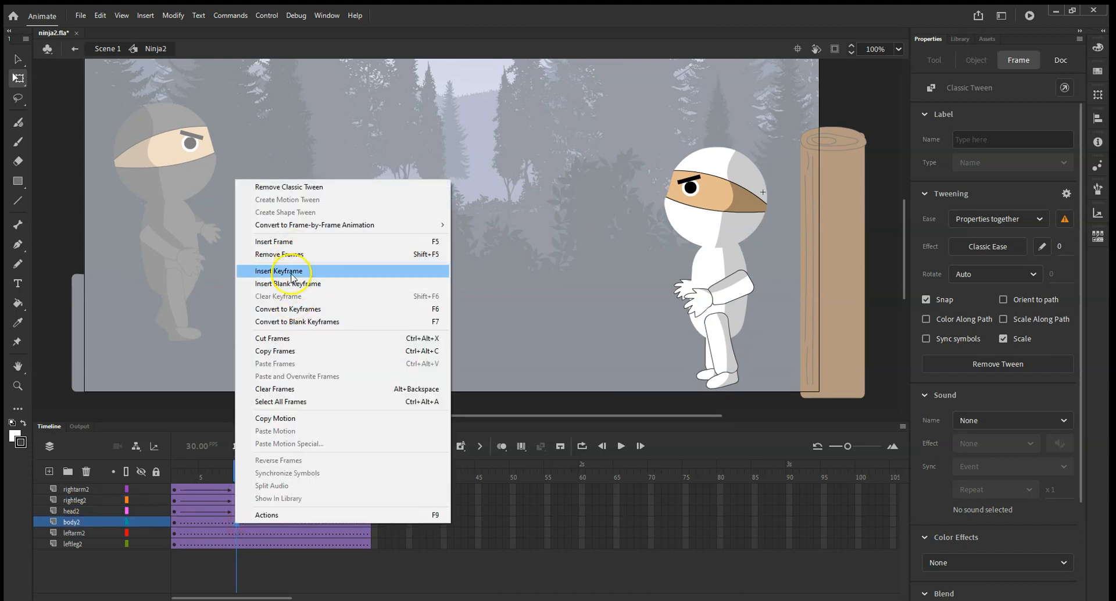
{"action": "left_click", "coordinate": [293, 268]}
{"action": "right_click", "coordinate": [237, 532]}
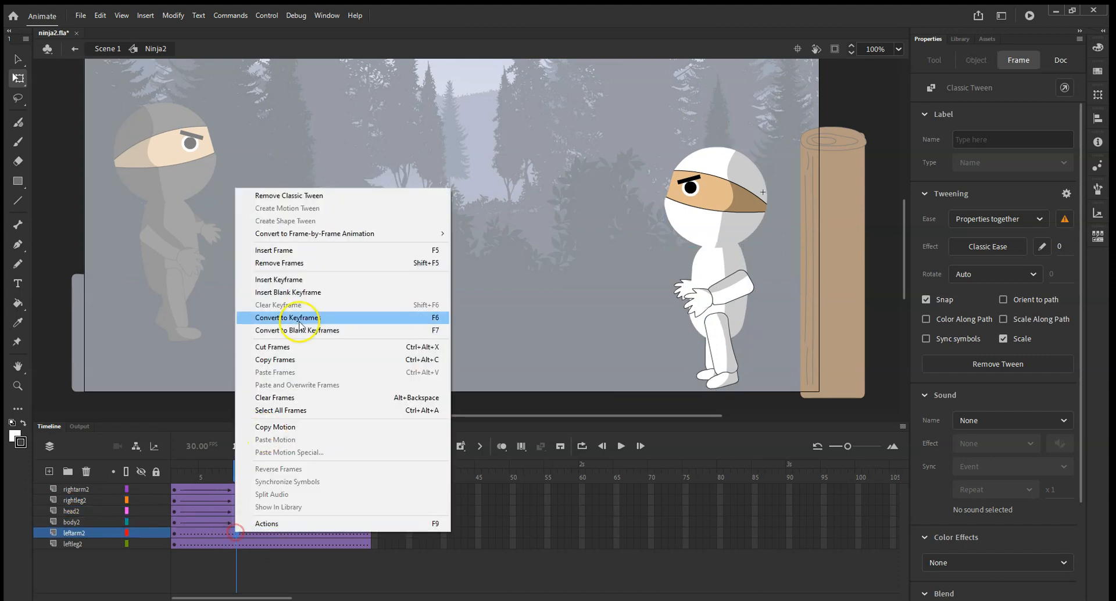
{"action": "left_click", "coordinate": [302, 278]}
{"action": "right_click", "coordinate": [236, 542]}
{"action": "left_click", "coordinate": [315, 294]}
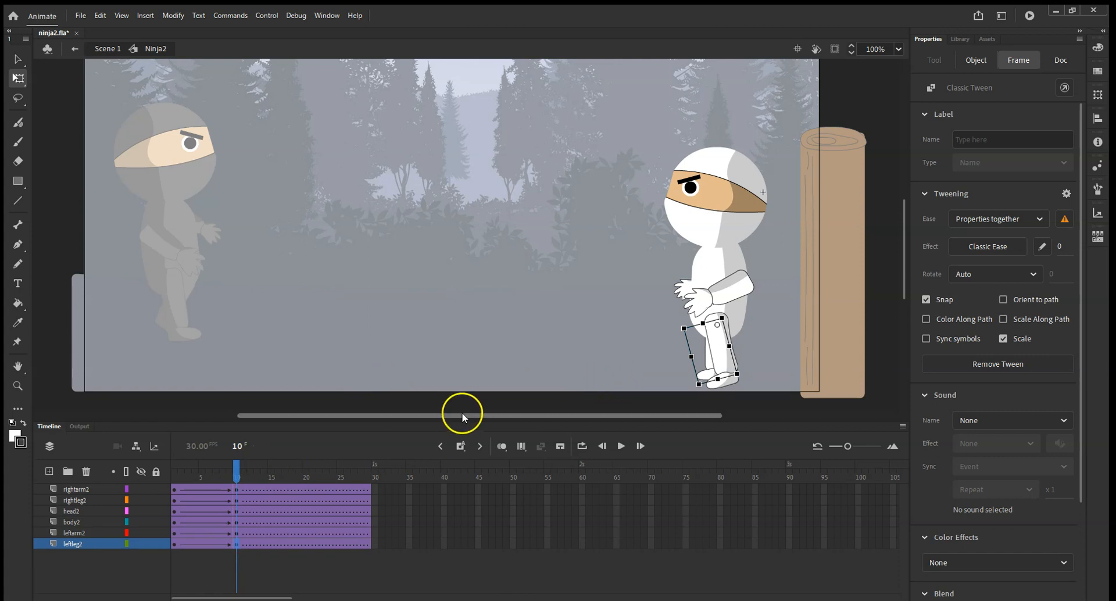
At frame 10, rotate the right arm down alongside the body and move it forward onto the shoulder
{"action": "left_click", "coordinate": [236, 490]}
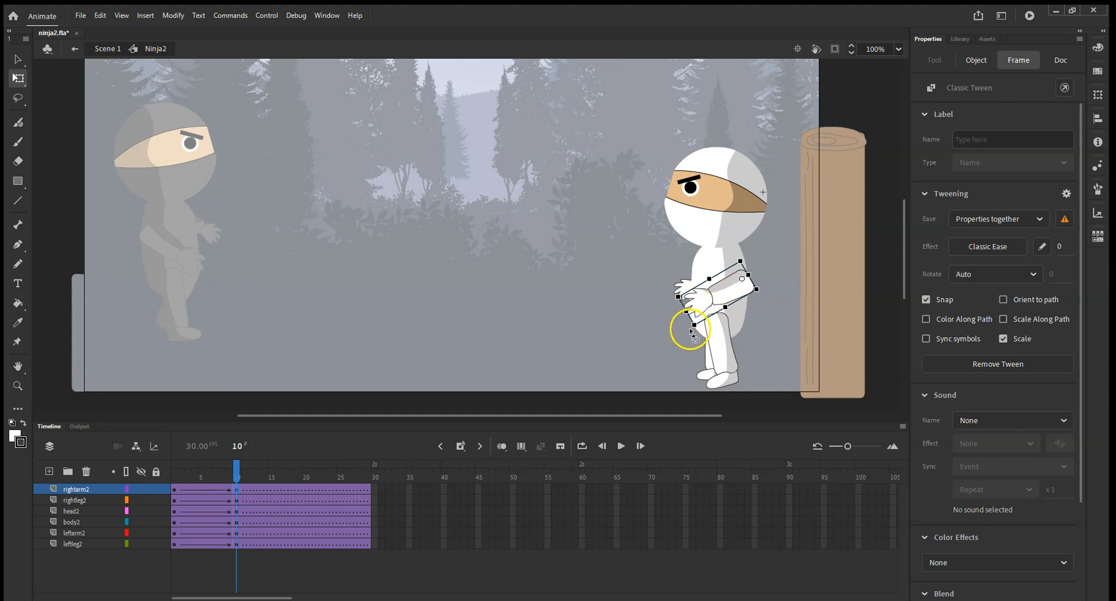
{"action": "left_click_drag", "start_coordinate": [690, 329], "coordinate": [737, 355]}
{"action": "left_click_drag", "start_coordinate": [741, 294], "coordinate": [725, 282]}
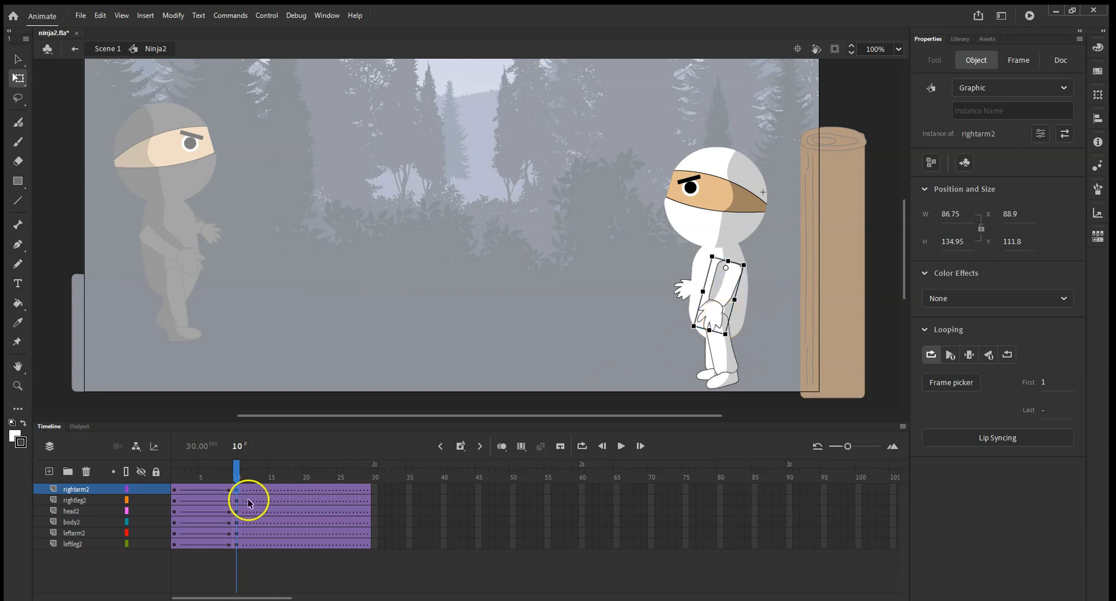
At frame 1, move the right arm forward to match its frame 10 shoulder position, and scrub the timeline to check the motion
{"action": "left_click", "coordinate": [178, 475]}
{"action": "left_click", "coordinate": [560, 407]}
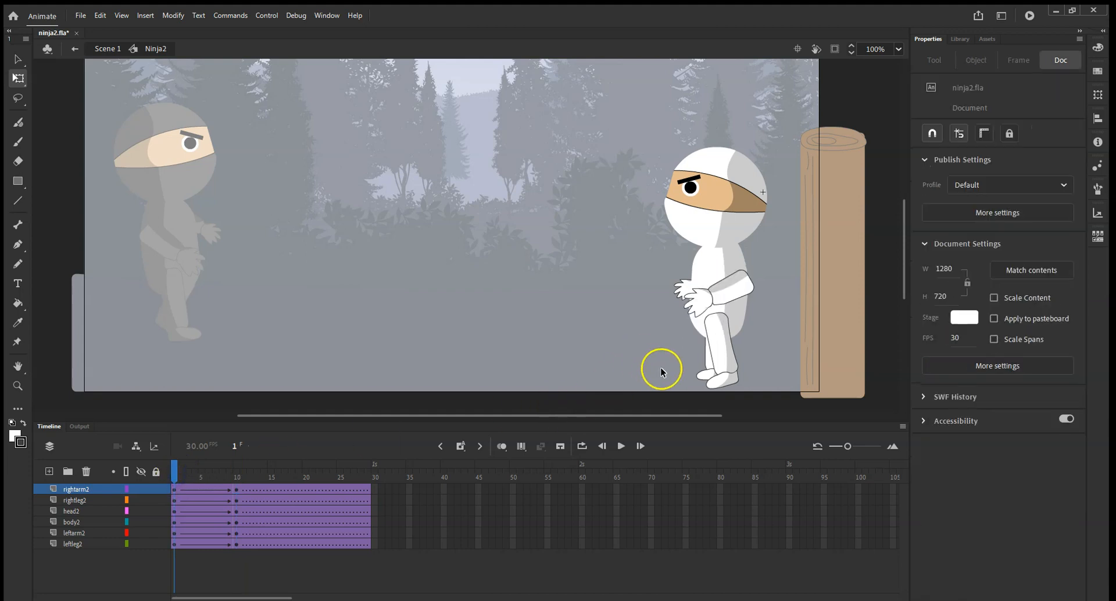
{"action": "left_click_drag", "start_coordinate": [745, 281], "coordinate": [719, 288]}
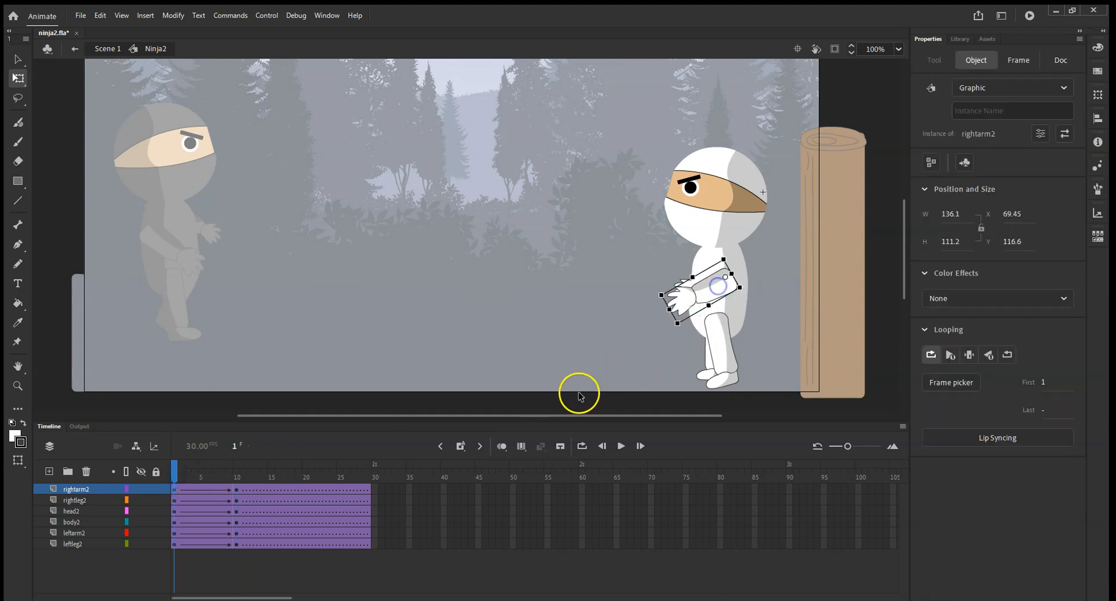
{"action": "left_click_drag", "start_coordinate": [177, 482], "coordinate": [270, 556]}
At frame 10, rotate the right leg backward and the left leg forward to spread the feet into a stride
{"action": "left_click_drag", "start_coordinate": [270, 465], "coordinate": [239, 480]}
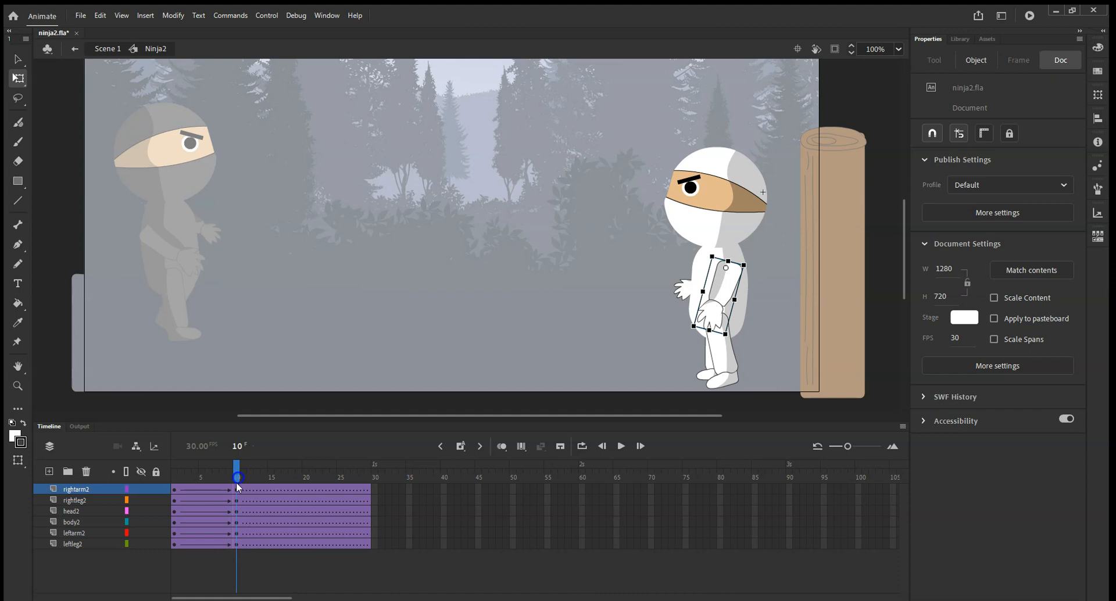
{"action": "left_click", "coordinate": [237, 500]}
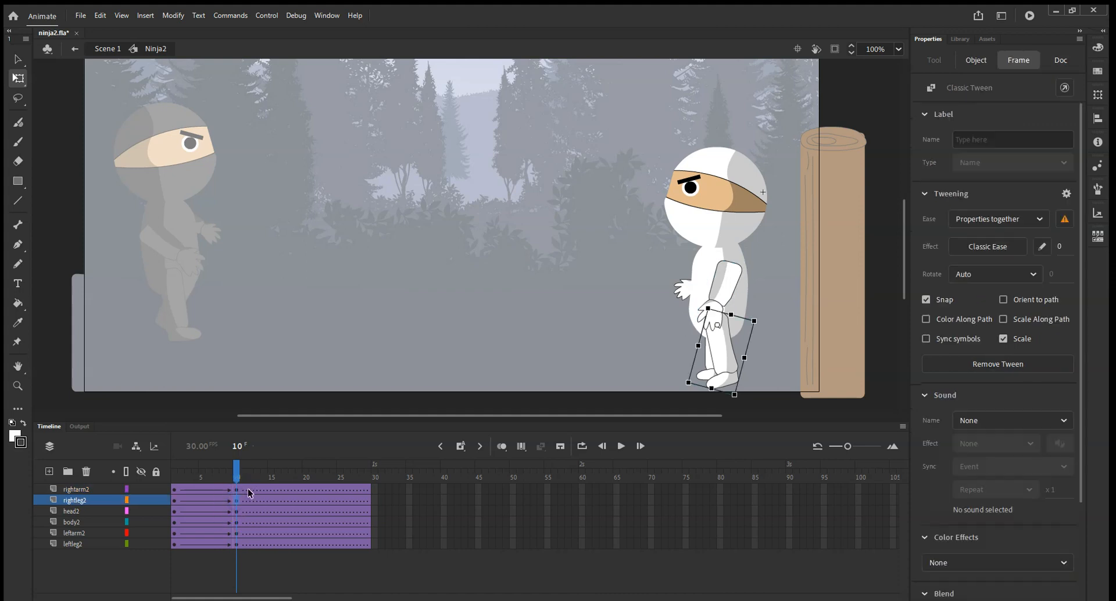
{"action": "mouse_move", "coordinate": [738, 396]}
{"action": "left_mouse_down"}
{"action": "mouse_move", "coordinate": [716, 397]}
{"action": "mouse_move", "coordinate": [752, 390]}
{"action": "left_mouse_up"}
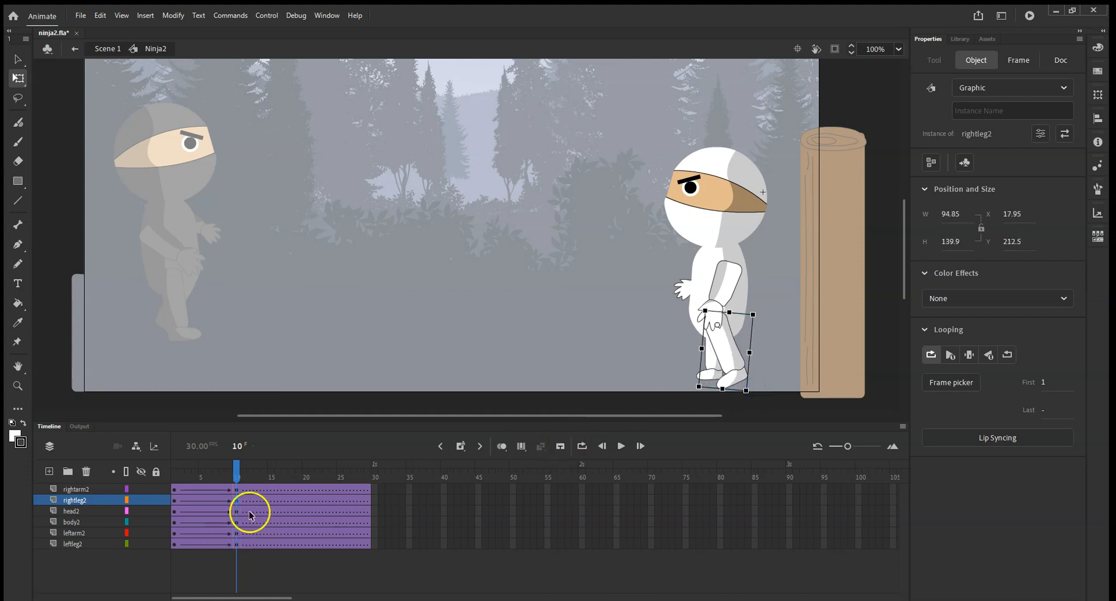
{"action": "left_click", "coordinate": [236, 542]}
{"action": "mouse_move", "coordinate": [694, 390]}
{"action": "left_mouse_down"}
{"action": "mouse_move", "coordinate": [677, 398]}
{"action": "mouse_move", "coordinate": [683, 384]}
{"action": "left_mouse_up"}
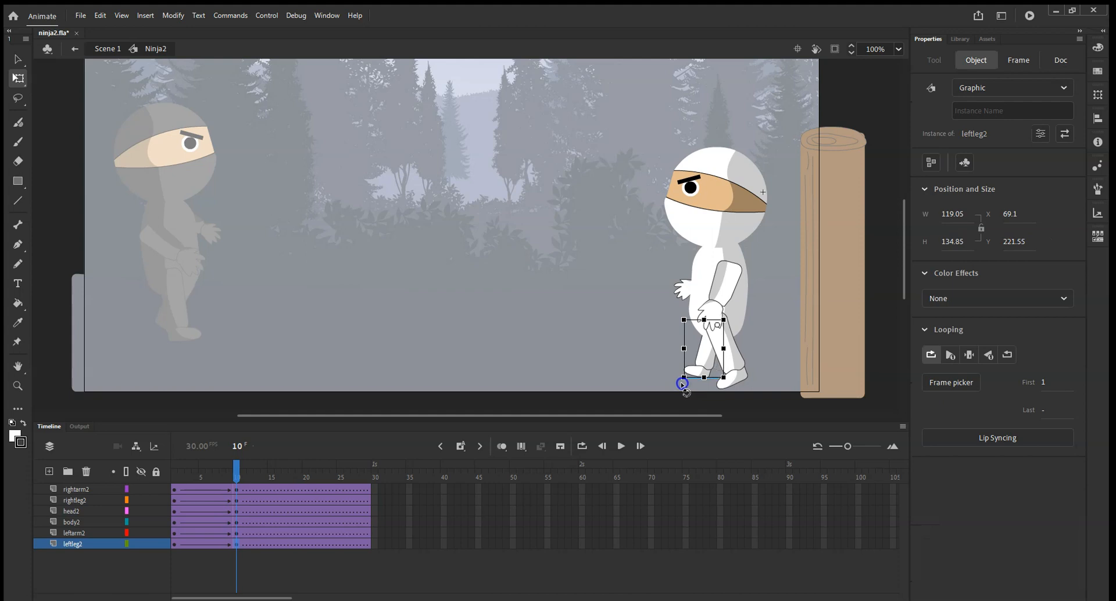
At frame 10, rotate the left arm slightly downward about its shoulder pivot
{"action": "left_click", "coordinate": [231, 532]}
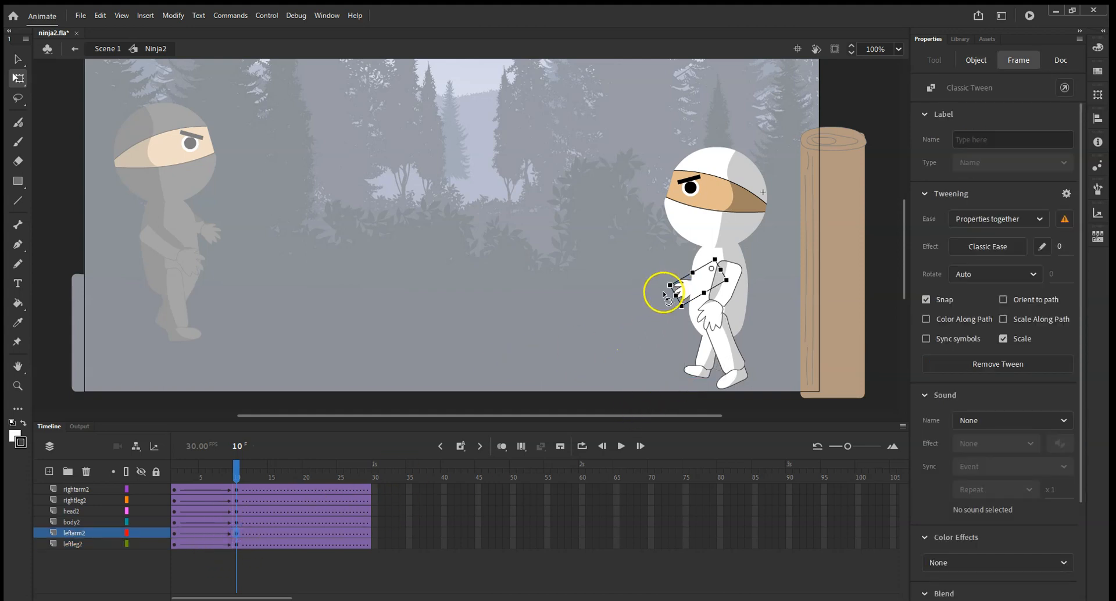
{"action": "left_click_drag", "start_coordinate": [664, 293], "coordinate": [663, 302]}
{"action": "left_click", "coordinate": [737, 268]}
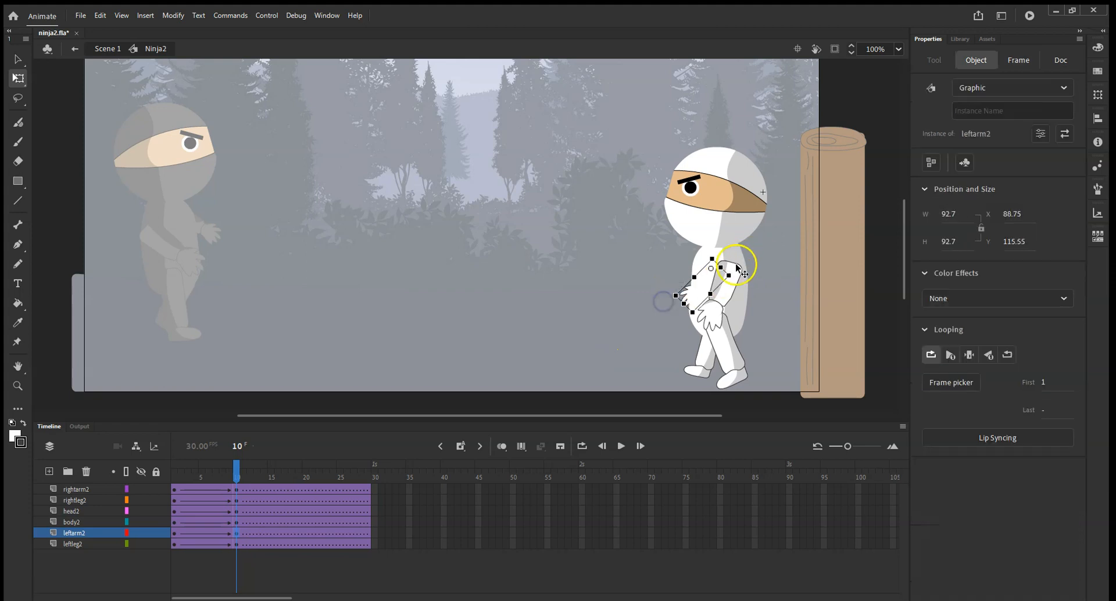
Nudge the head down 8 pixels toward the body at frame 10
{"action": "left_click", "coordinate": [237, 512]}
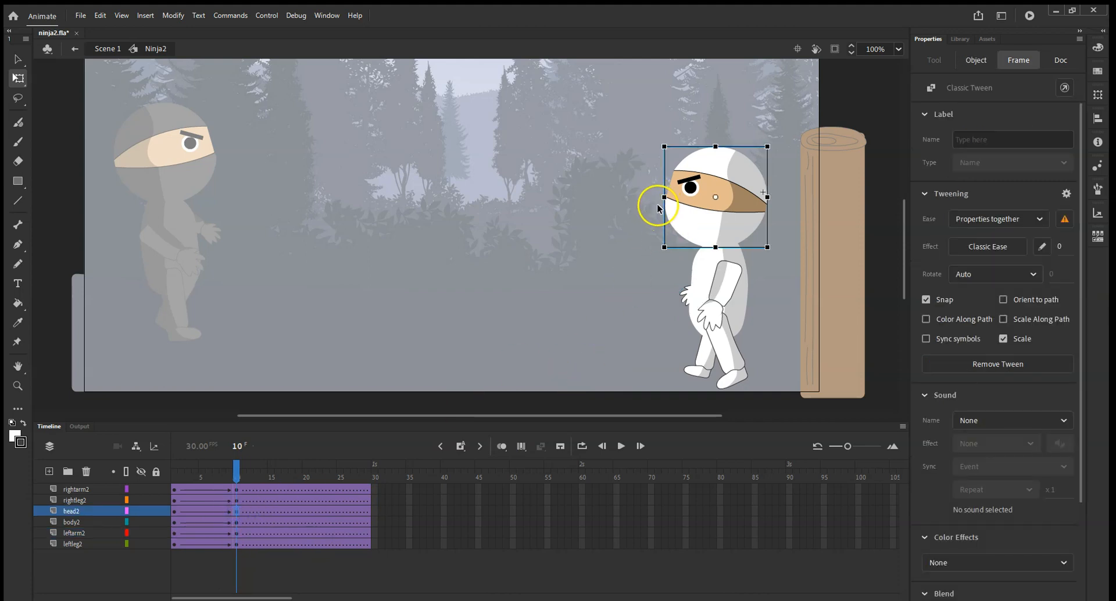
{"action": "left_click", "coordinate": [705, 162]}
{"action": "key", "text": "Down"}
{"action": "key", "text": "Down"}
{"action": "key", "text": "Down"}
{"action": "key", "text": "Down"}
{"action": "key", "text": "Down"}
{"action": "key", "text": "Down"}
{"action": "key", "text": "Down"}
{"action": "key", "text": "Down"}
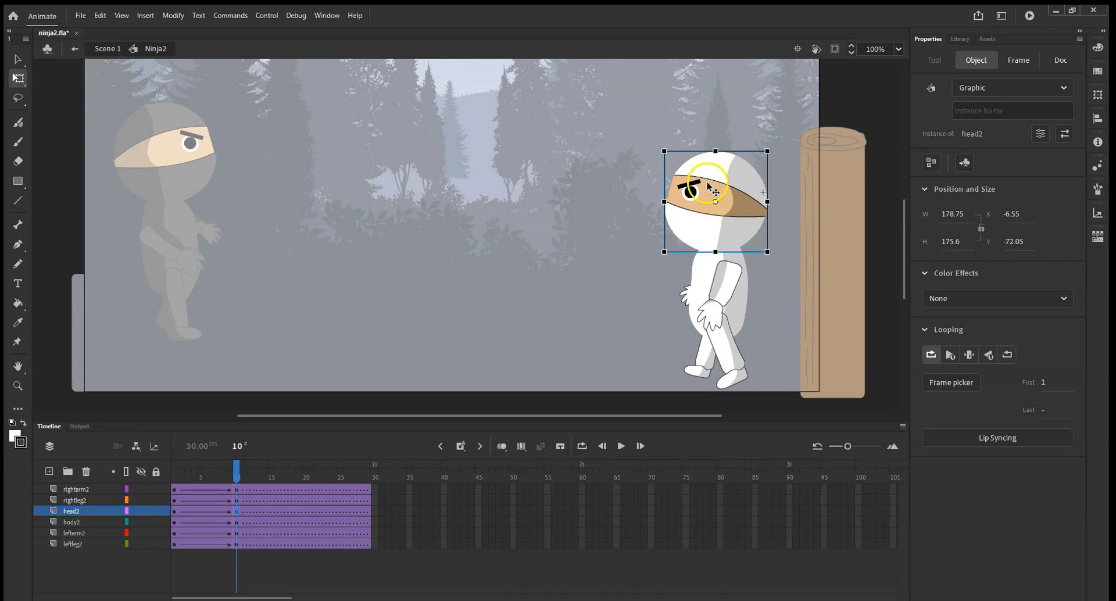
{"action": "mouse_move", "coordinate": [237, 472]}
{"action": "left_mouse_down"}
{"action": "mouse_move", "coordinate": [151, 479]}
{"action": "mouse_move", "coordinate": [256, 481]}
{"action": "mouse_move", "coordinate": [174, 483]}
{"action": "mouse_move", "coordinate": [235, 482]}
{"action": "left_mouse_up"}
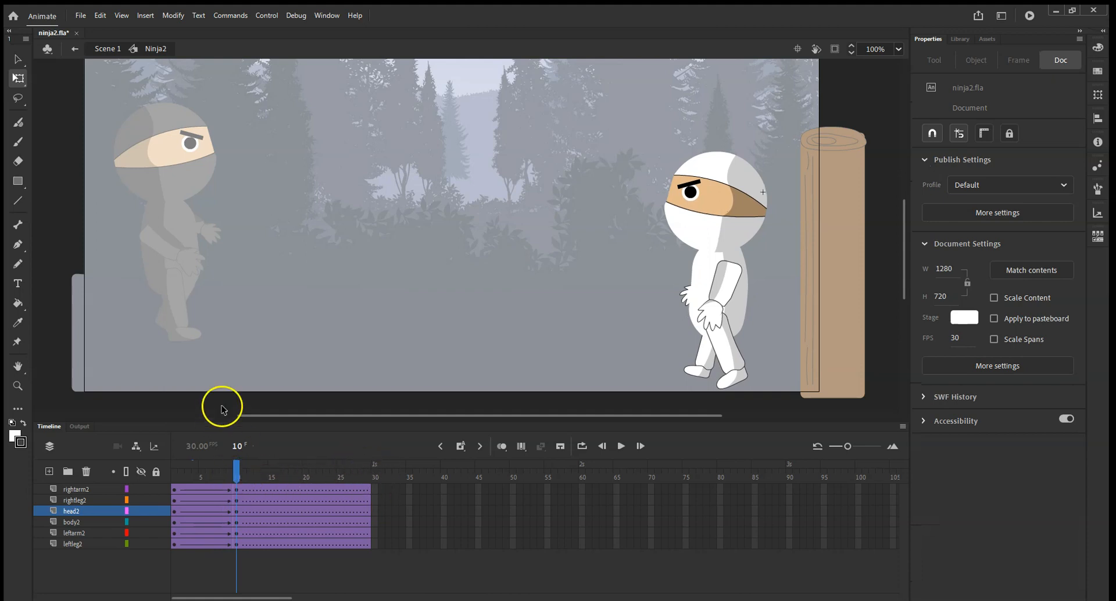
Insert a keyframe at frame 29 on all six body-part layers, from rightarm2 to leftleg2
{"action": "right_click", "coordinate": [369, 491]}
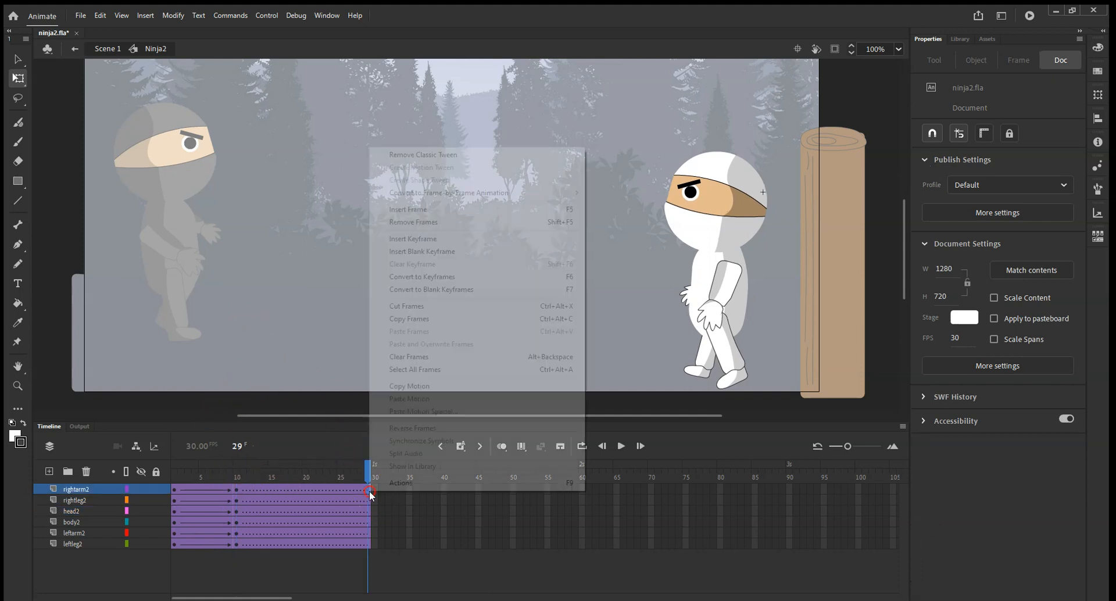
{"action": "left_click", "coordinate": [434, 239]}
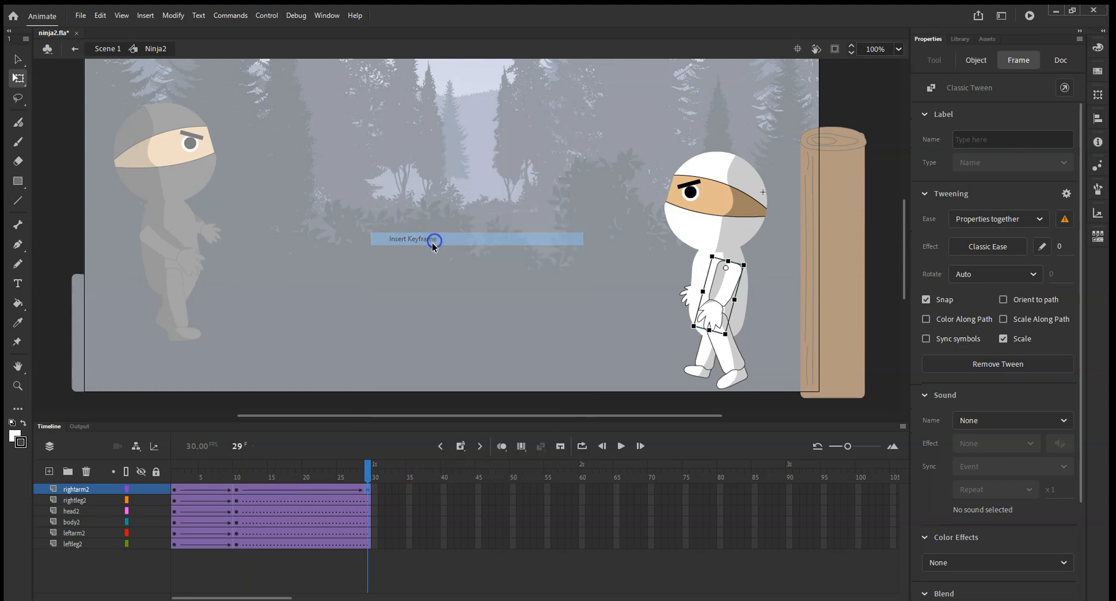
{"action": "right_click", "coordinate": [370, 500]}
{"action": "left_click", "coordinate": [420, 249]}
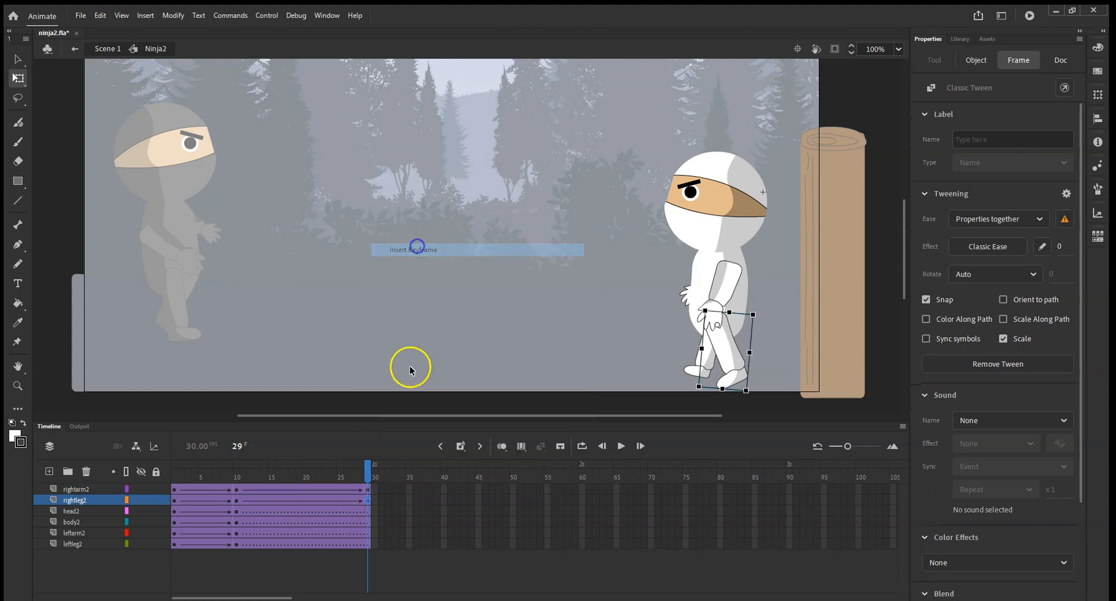
{"action": "right_click", "coordinate": [369, 510]}
{"action": "left_click", "coordinate": [420, 263]}
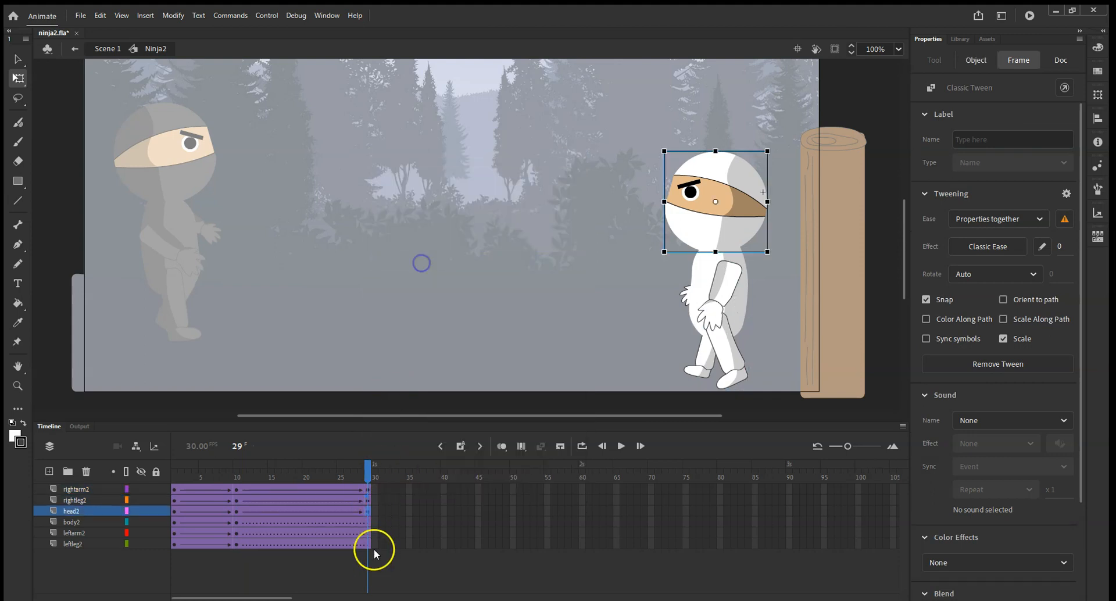
{"action": "right_click", "coordinate": [369, 522]}
{"action": "left_click", "coordinate": [420, 266]}
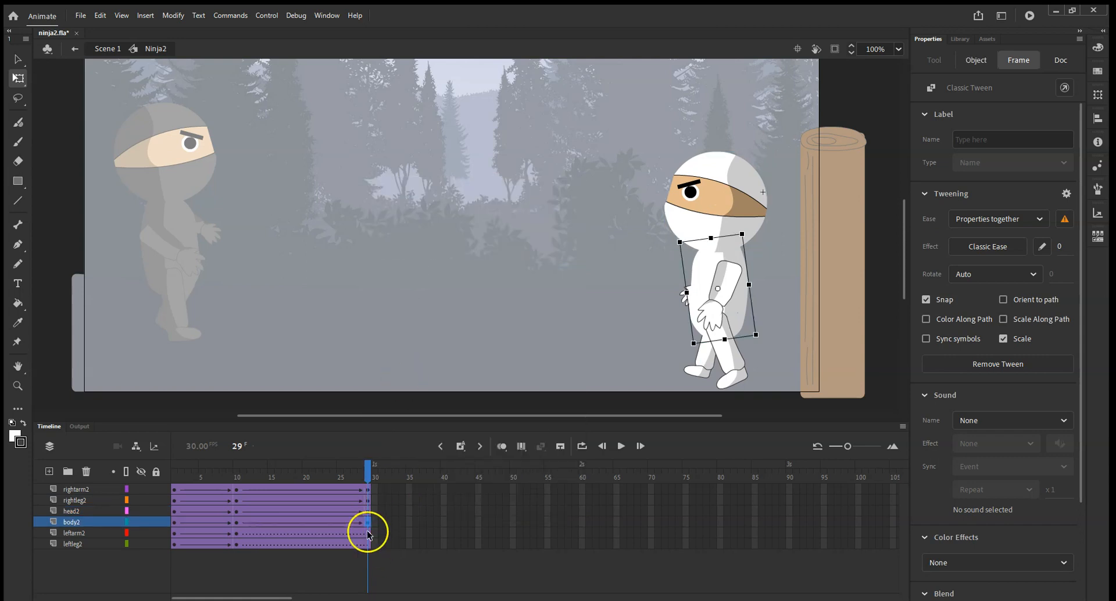
{"action": "right_click", "coordinate": [370, 533]}
{"action": "left_click", "coordinate": [418, 250]}
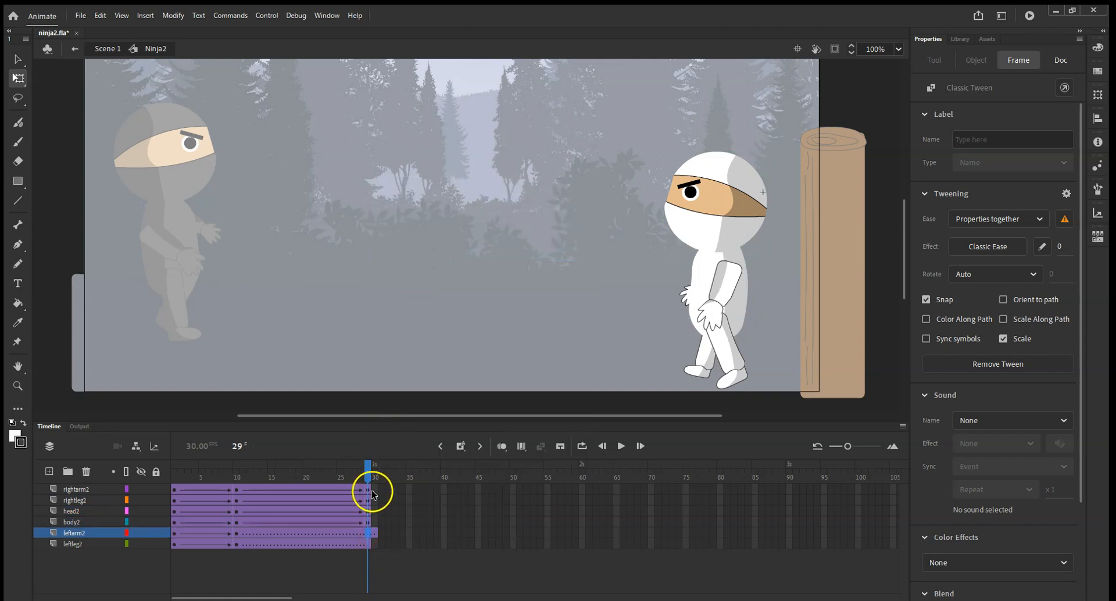
{"action": "right_click", "coordinate": [369, 531]}
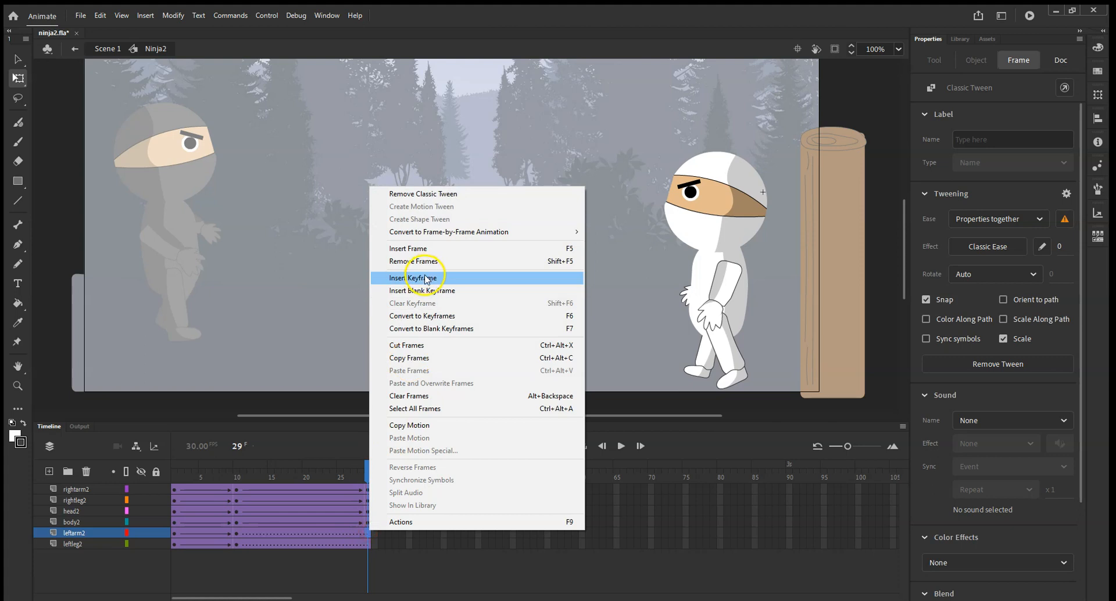
{"action": "left_click", "coordinate": [425, 277]}
{"action": "right_click", "coordinate": [370, 544]}
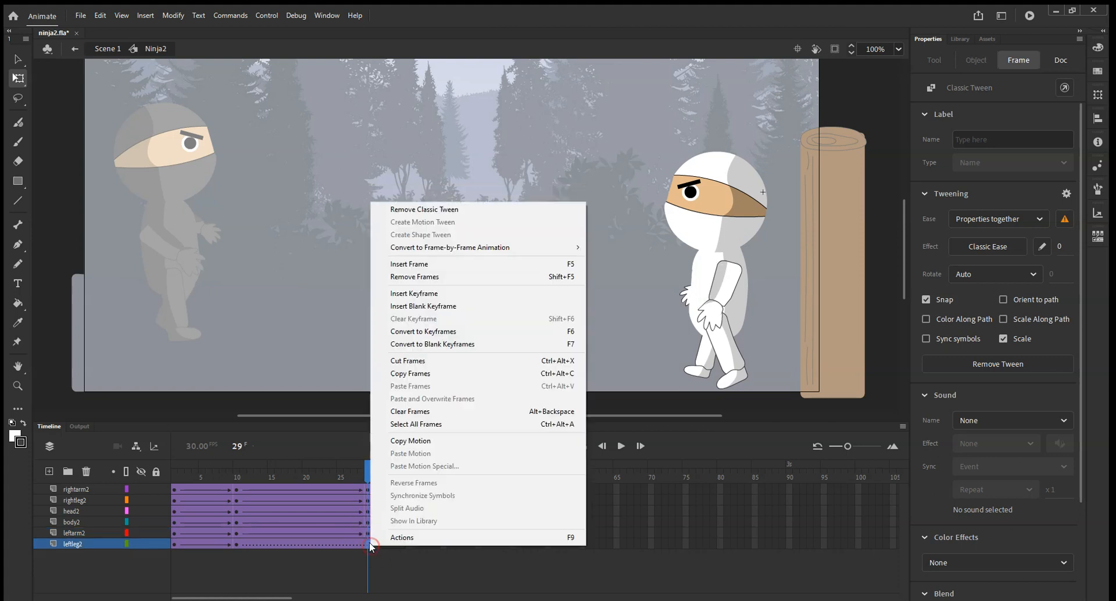
{"action": "left_click", "coordinate": [415, 291]}
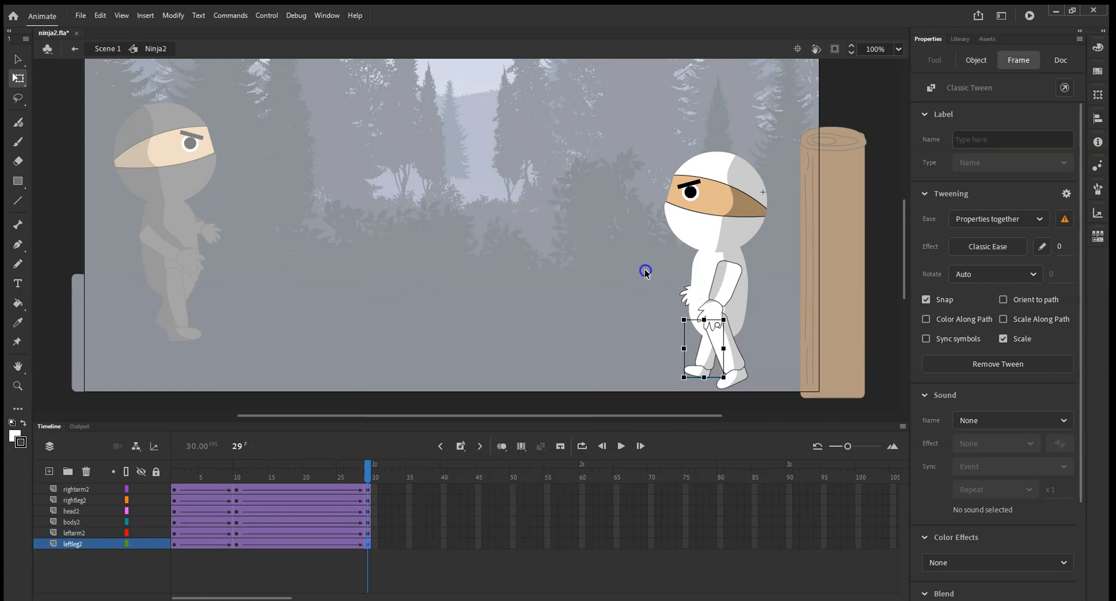
{"action": "left_click", "coordinate": [628, 248]}
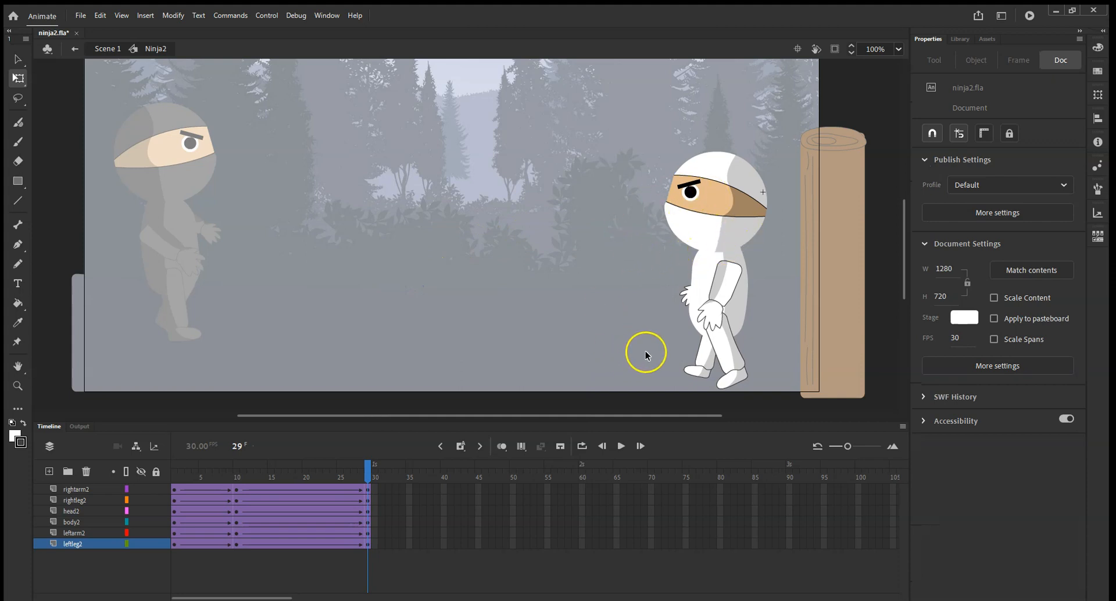
At frame 29 inside the Ninja2 symbol, move the head forward and down to about X 131, Y 30
{"action": "left_click", "coordinate": [696, 228]}
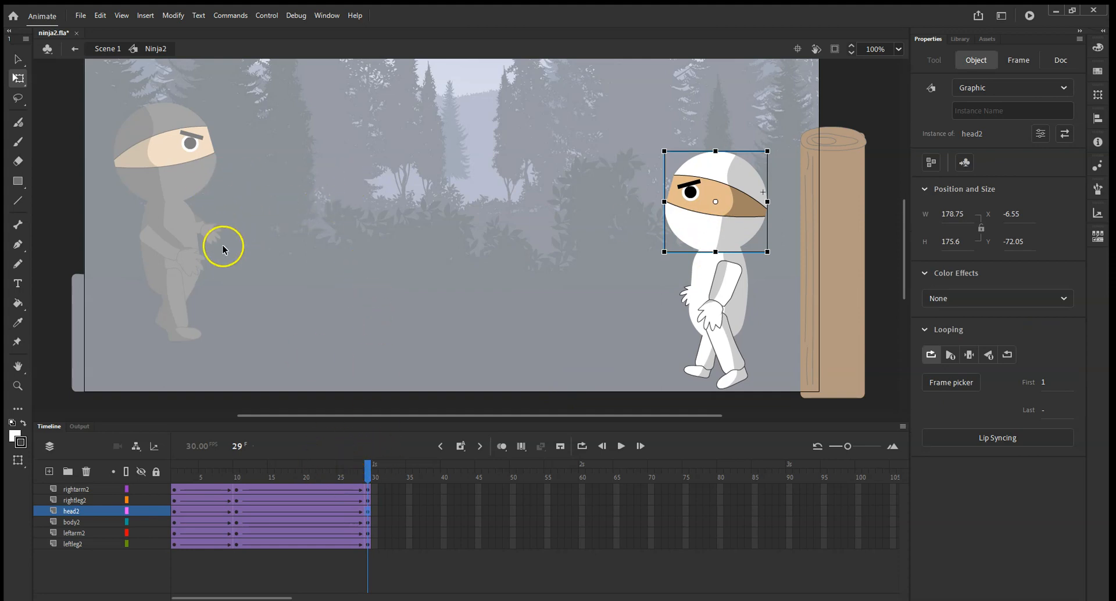
{"action": "left_click", "coordinate": [74, 48]}
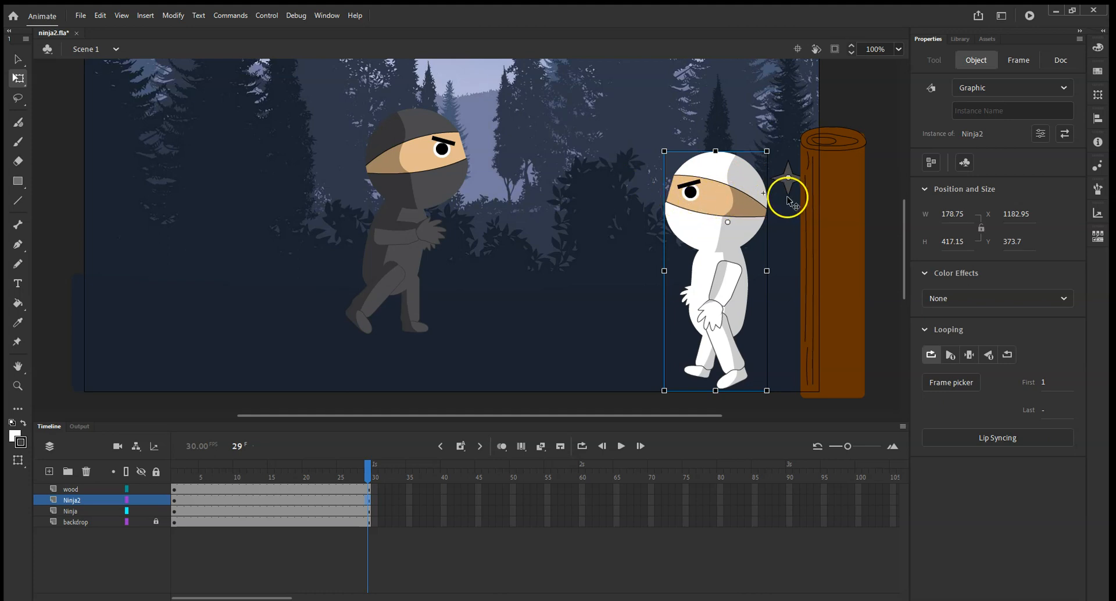
{"action": "double_click", "coordinate": [744, 223]}
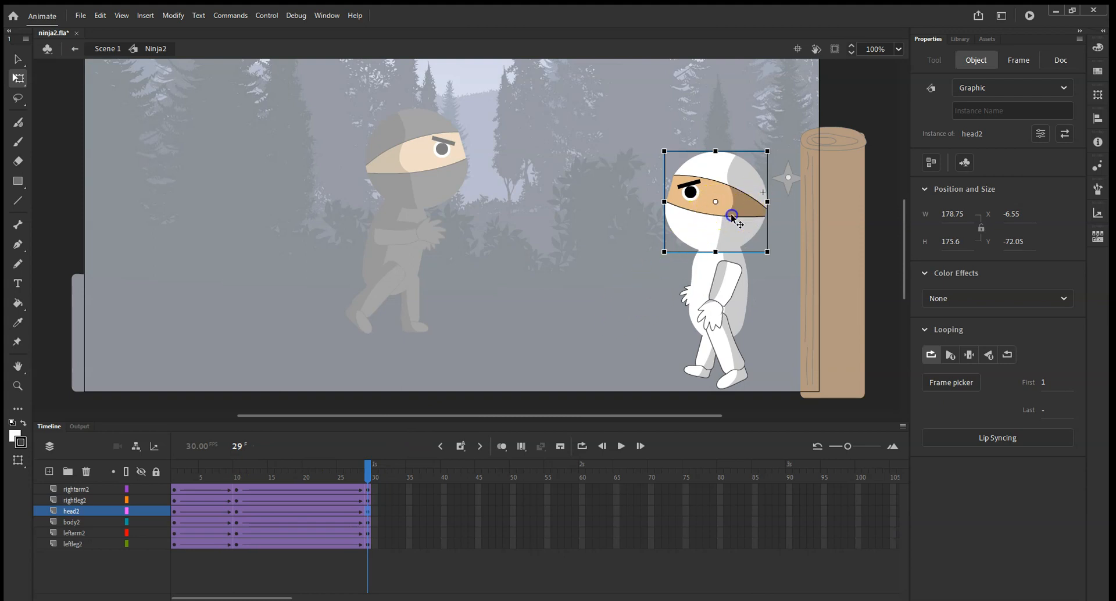
{"action": "left_click_drag", "start_coordinate": [730, 214], "coordinate": [653, 272]}
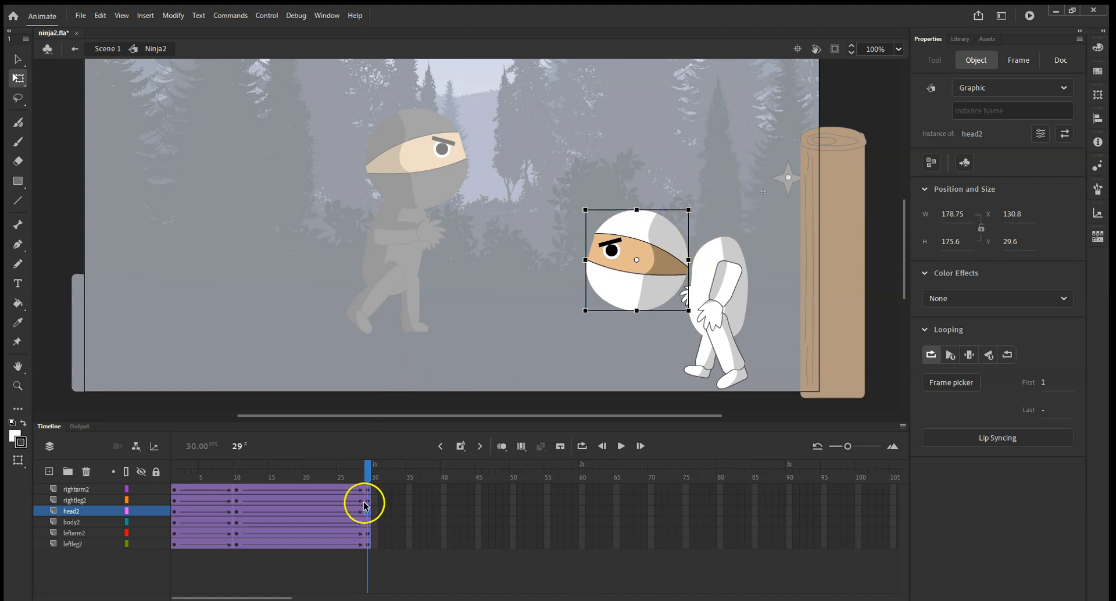
Tilt the body forward at frame 29 and place it behind the lowered head, at about X 181, Y 116
{"action": "left_click", "coordinate": [368, 523]}
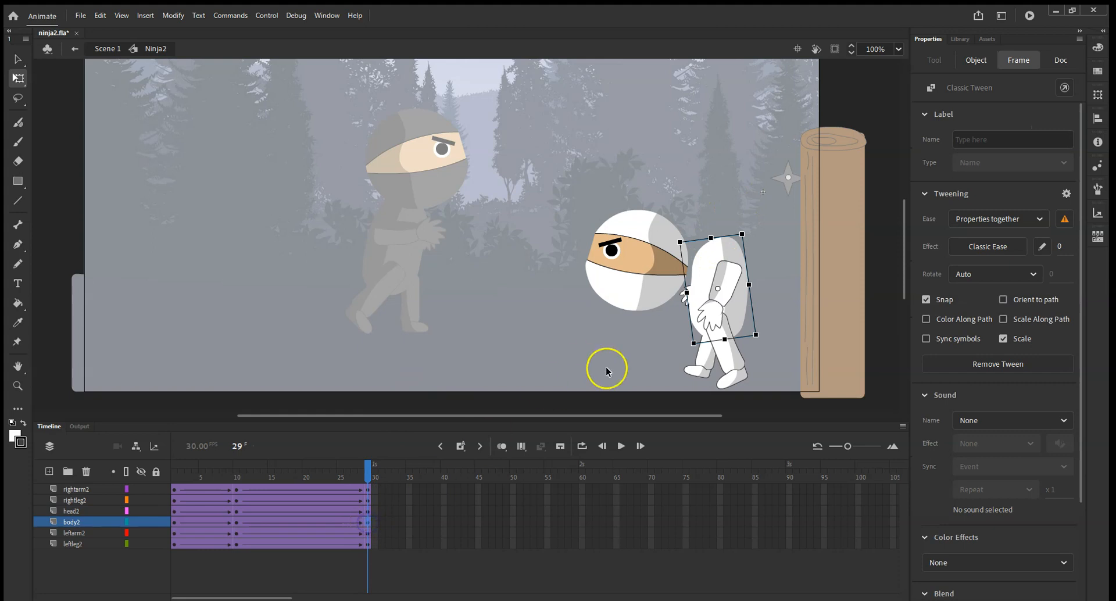
{"action": "left_click_drag", "start_coordinate": [707, 264], "coordinate": [668, 290]}
{"action": "left_click_drag", "start_coordinate": [747, 325], "coordinate": [746, 312]}
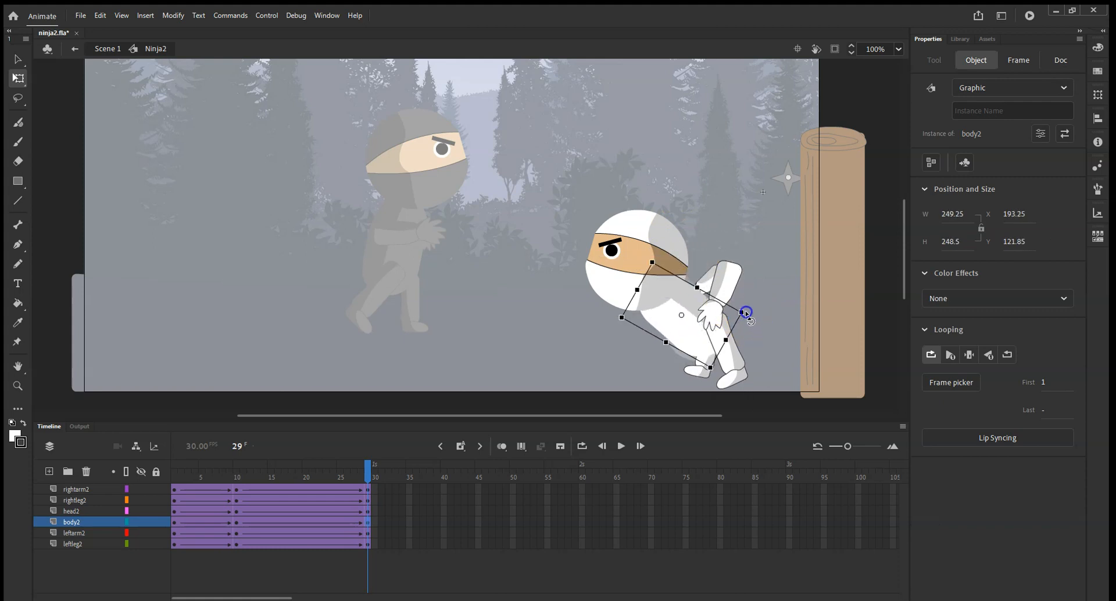
{"action": "left_click_drag", "start_coordinate": [685, 329], "coordinate": [691, 324]}
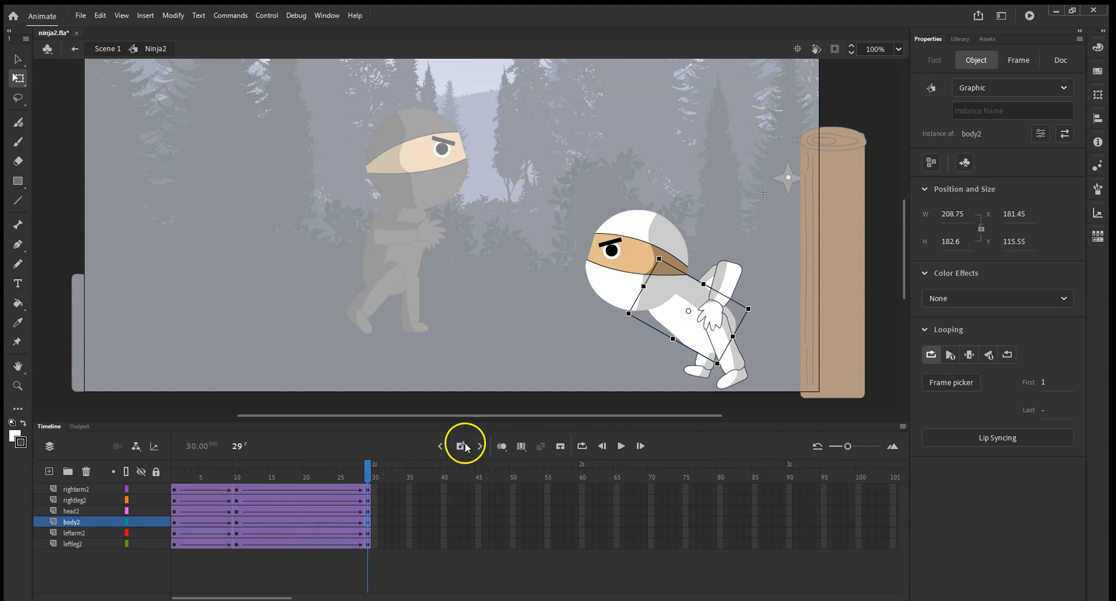
Move both arms forward and down at frame 29 to the shoulders of the tilted body
{"action": "left_click", "coordinate": [735, 276]}
{"action": "left_click_drag", "start_coordinate": [735, 277], "coordinate": [682, 320]}
{"action": "left_click_drag", "start_coordinate": [714, 277], "coordinate": [664, 312]}
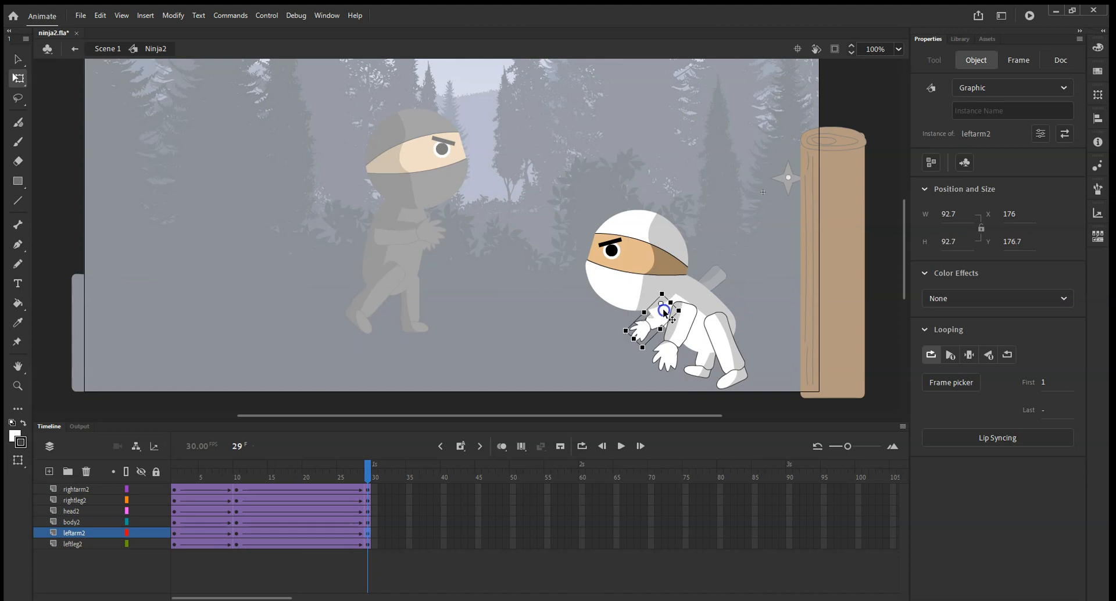
At frame 29, rotate the right leg backward and the left leg forward beneath the body into a crouched lunge
{"action": "left_click_drag", "start_coordinate": [705, 374], "coordinate": [776, 367]}
{"action": "left_click", "coordinate": [734, 369]}
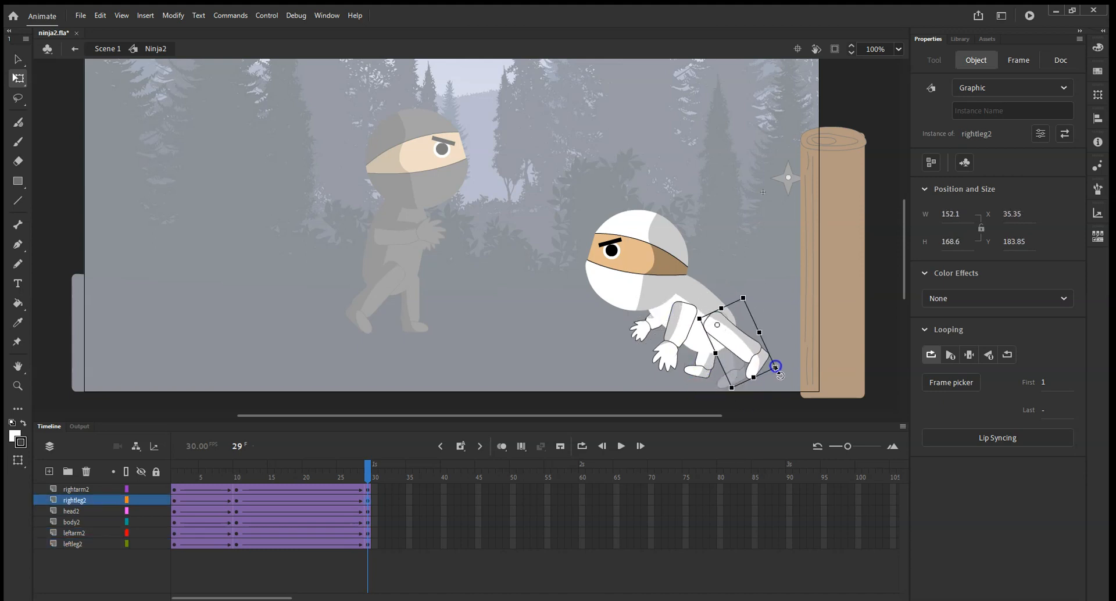
{"action": "left_click", "coordinate": [706, 363]}
{"action": "left_click_drag", "start_coordinate": [683, 377], "coordinate": [654, 368]}
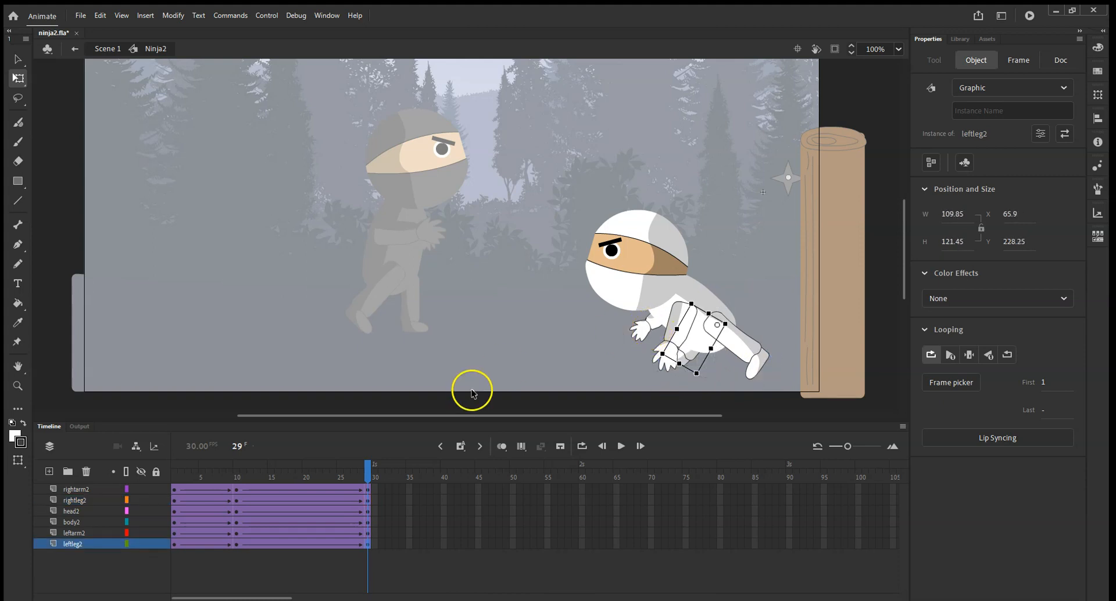
Play the ninja's animation from frame 1 and scrub back through its last frames to check the motion
{"action": "mouse_move", "coordinate": [370, 468]}
{"action": "left_mouse_down"}
{"action": "mouse_move", "coordinate": [175, 478]}
{"action": "mouse_move", "coordinate": [214, 478]}
{"action": "mouse_move", "coordinate": [212, 493]}
{"action": "mouse_move", "coordinate": [363, 486]}
{"action": "mouse_move", "coordinate": [347, 477]}
{"action": "mouse_move", "coordinate": [251, 495]}
{"action": "mouse_move", "coordinate": [369, 473]}
{"action": "left_mouse_up"}
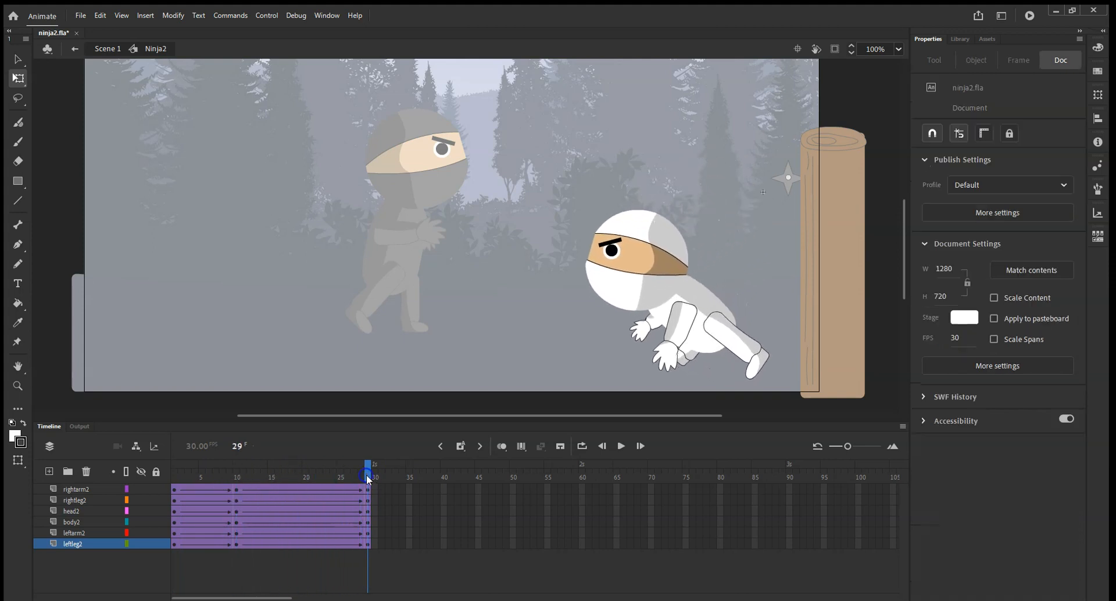
{"action": "left_click_drag", "start_coordinate": [174, 475], "coordinate": [124, 476]}
{"action": "left_click", "coordinate": [619, 445]}
{"action": "mouse_move", "coordinate": [368, 470]}
{"action": "left_mouse_down"}
{"action": "mouse_move", "coordinate": [122, 480]}
{"action": "mouse_move", "coordinate": [420, 463]}
{"action": "mouse_move", "coordinate": [157, 465]}
{"action": "mouse_move", "coordinate": [371, 468]}
{"action": "mouse_move", "coordinate": [175, 468]}
{"action": "mouse_move", "coordinate": [368, 476]}
{"action": "mouse_move", "coordinate": [285, 481]}
{"action": "mouse_move", "coordinate": [362, 484]}
{"action": "mouse_move", "coordinate": [308, 488]}
{"action": "mouse_move", "coordinate": [349, 480]}
{"action": "left_mouse_up"}
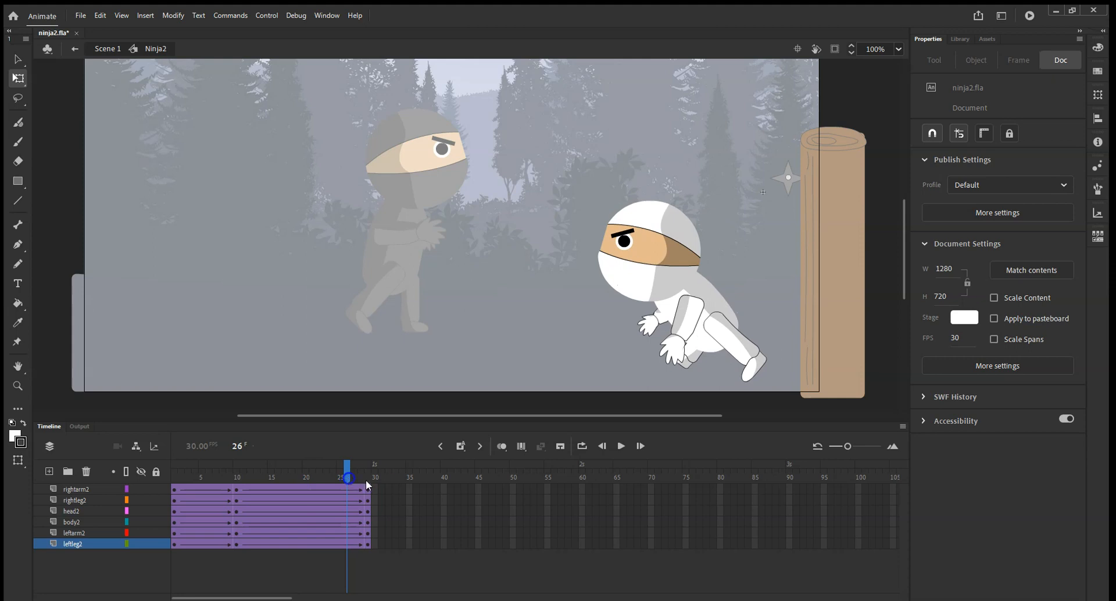
Remove frames 20 to 28 on all six body-part layers to bring the final pose forward to frame 20
{"action": "left_click", "coordinate": [367, 490]}
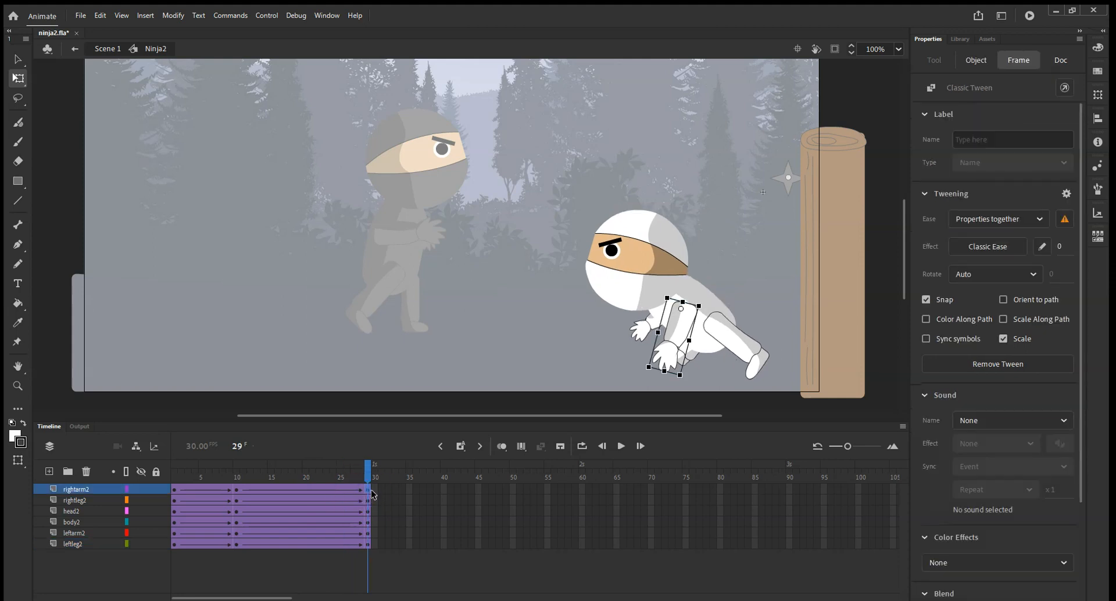
{"action": "left_click", "coordinate": [307, 491]}
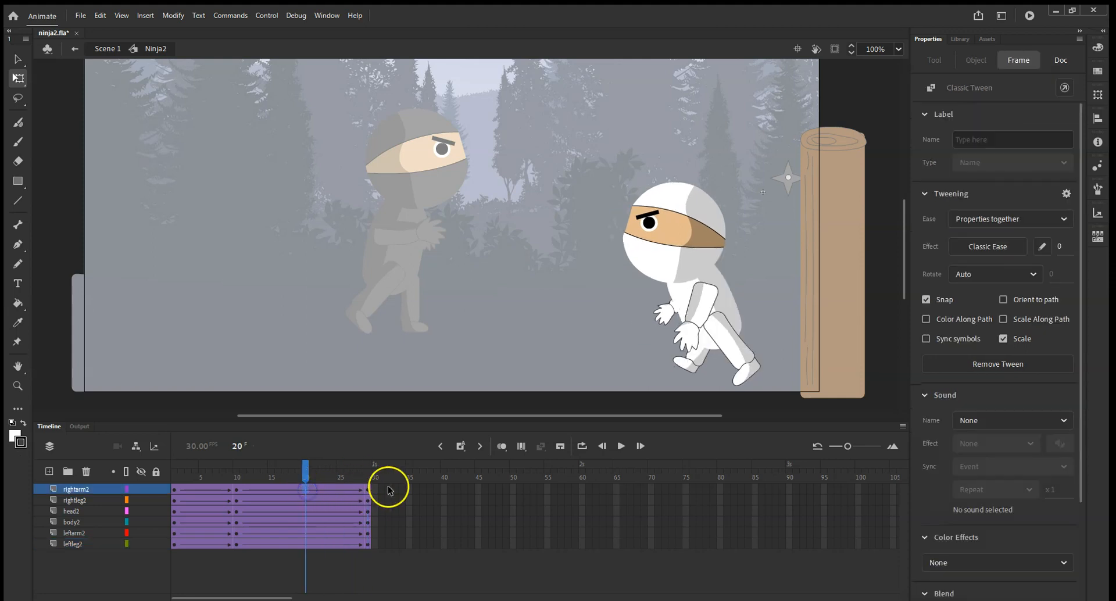
{"action": "left_click", "coordinate": [368, 495]}
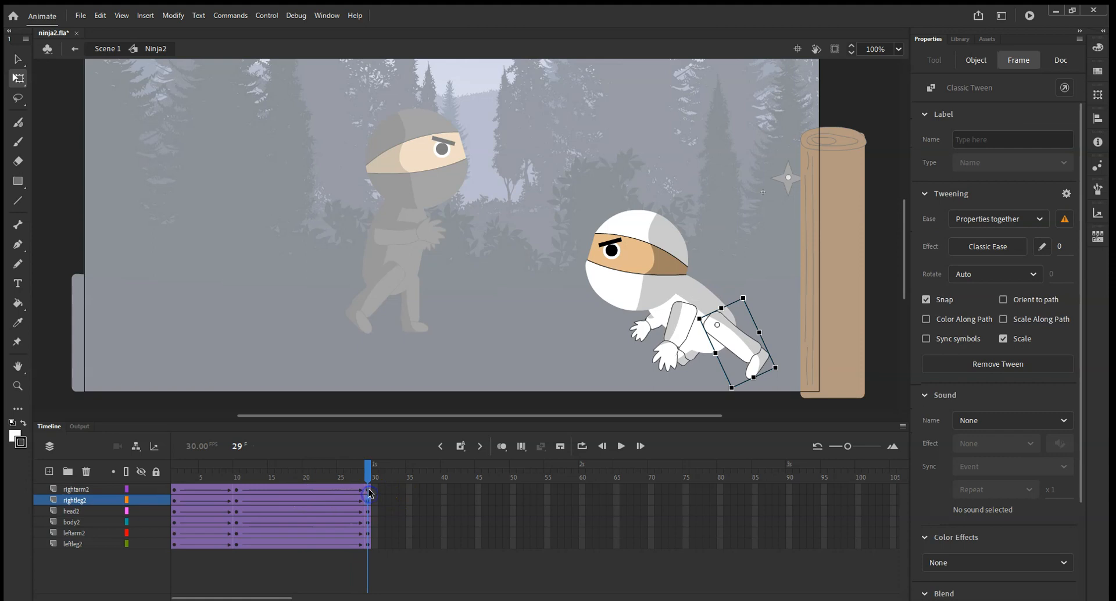
{"action": "left_click", "coordinate": [305, 489]}
{"action": "left_click_drag", "start_coordinate": [306, 538], "coordinate": [358, 543]}
{"action": "right_click", "coordinate": [338, 528]}
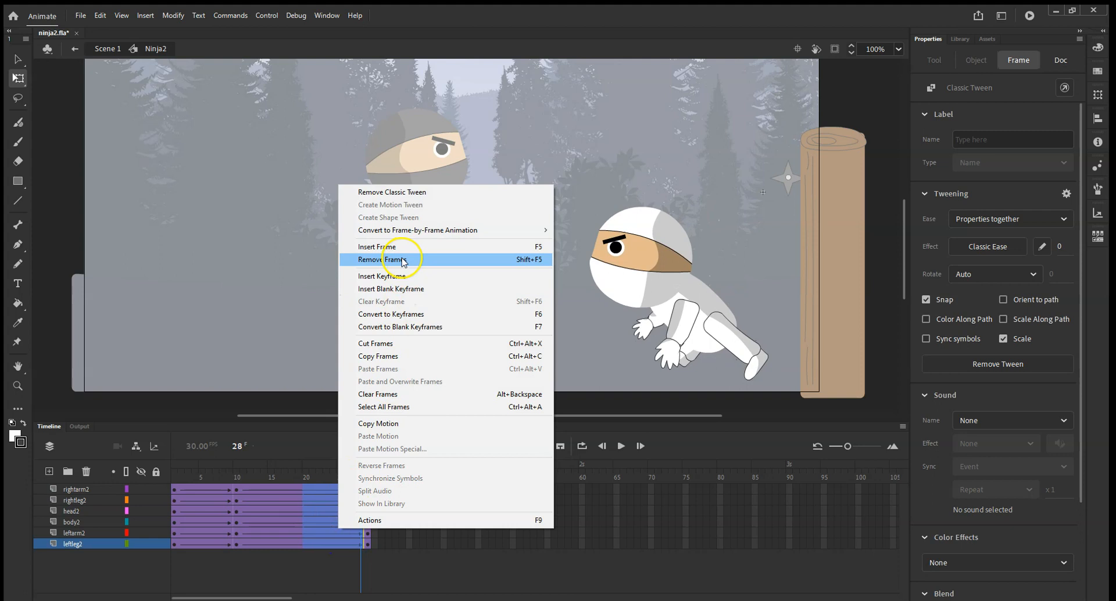
{"action": "left_click", "coordinate": [404, 259]}
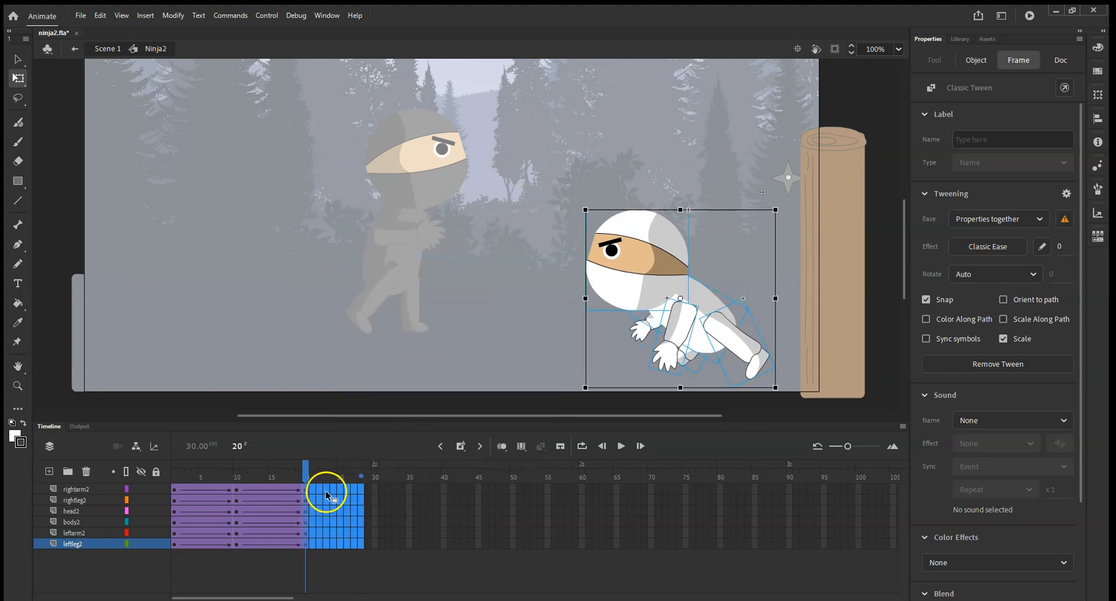
Insert frames 21 to 29 on all six body-part layers to hold the final pose through frame 29
{"action": "left_click", "coordinate": [374, 490]}
{"action": "left_click_drag", "start_coordinate": [312, 491], "coordinate": [364, 489]}
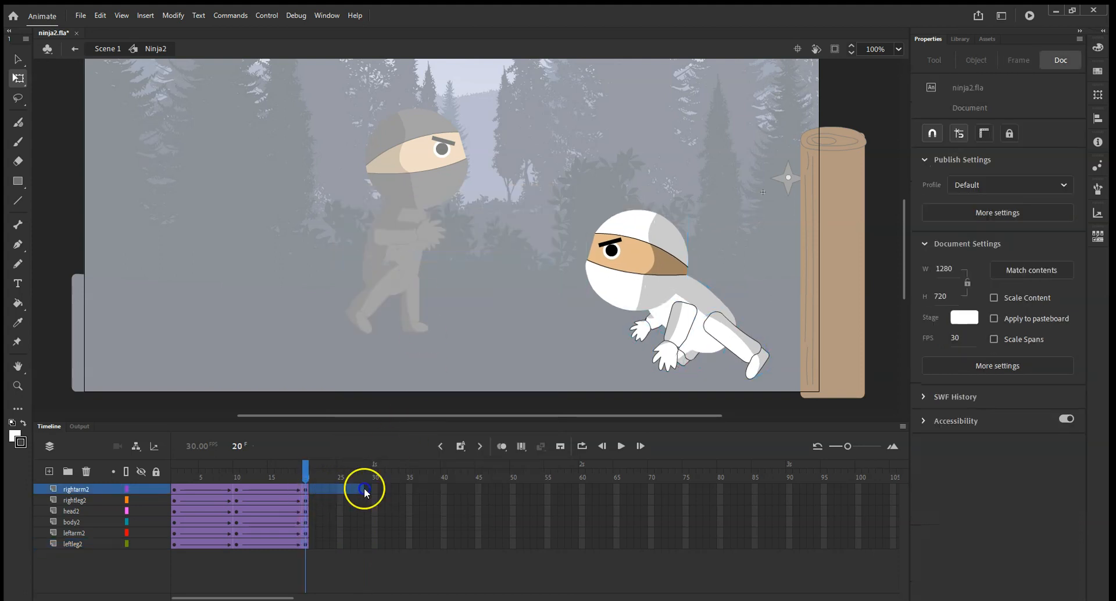
{"action": "left_click_drag", "start_coordinate": [365, 546], "coordinate": [366, 545]}
{"action": "left_click", "coordinate": [374, 532]}
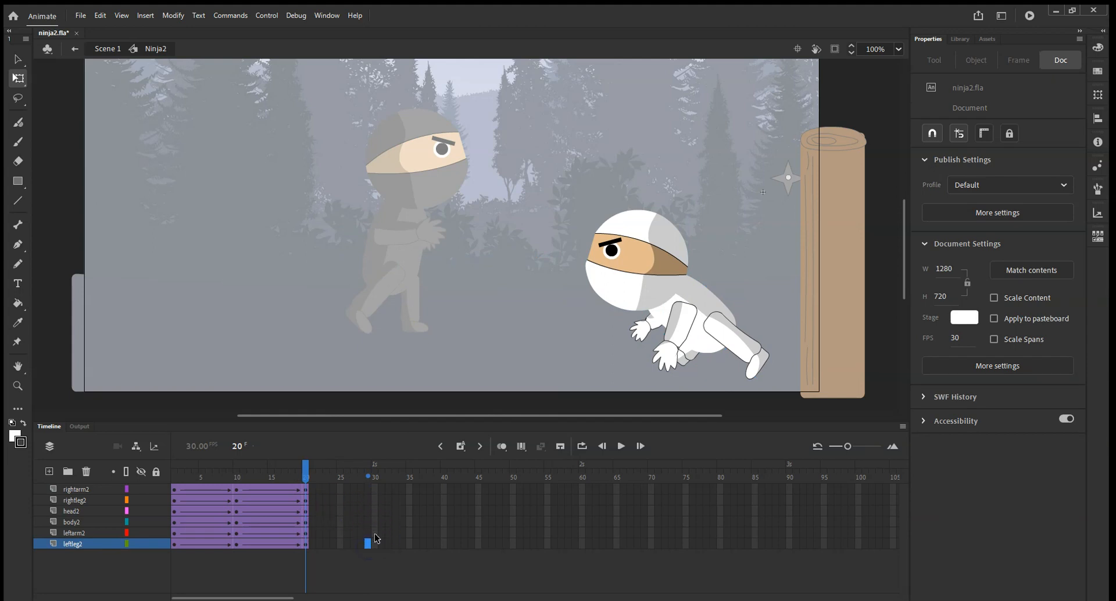
{"action": "left_click_drag", "start_coordinate": [314, 489], "coordinate": [365, 543]}
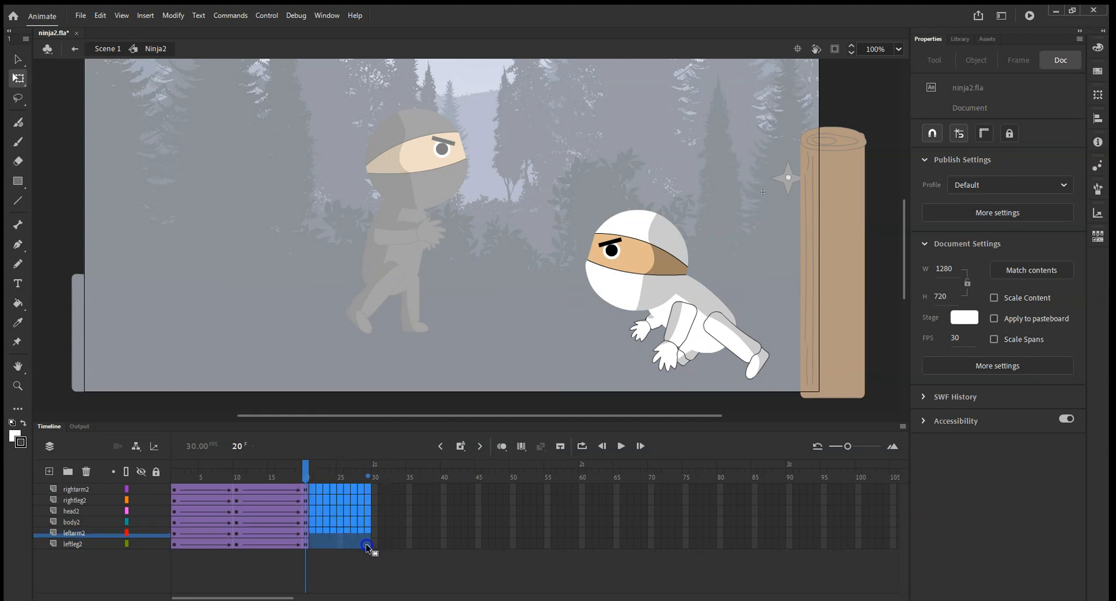
{"action": "right_click", "coordinate": [365, 526]}
{"action": "left_click", "coordinate": [413, 244]}
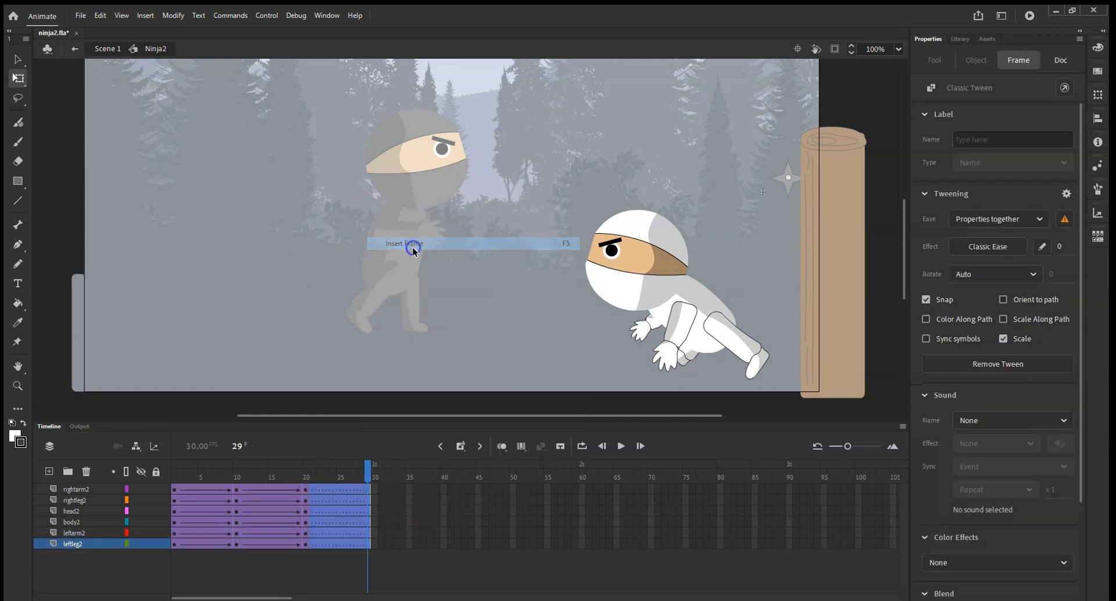
Play the retimed animation from the start, then return the playhead to frame 1
{"action": "left_click_drag", "start_coordinate": [373, 467], "coordinate": [112, 456]}
{"action": "left_click", "coordinate": [621, 445]}
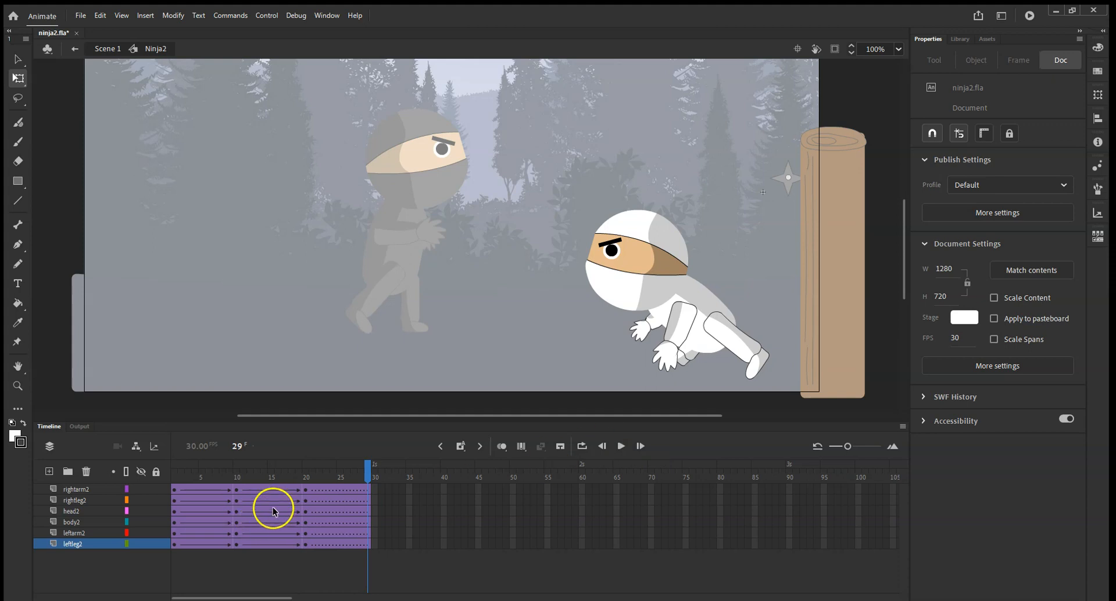
{"action": "left_click_drag", "start_coordinate": [367, 466], "coordinate": [173, 507]}
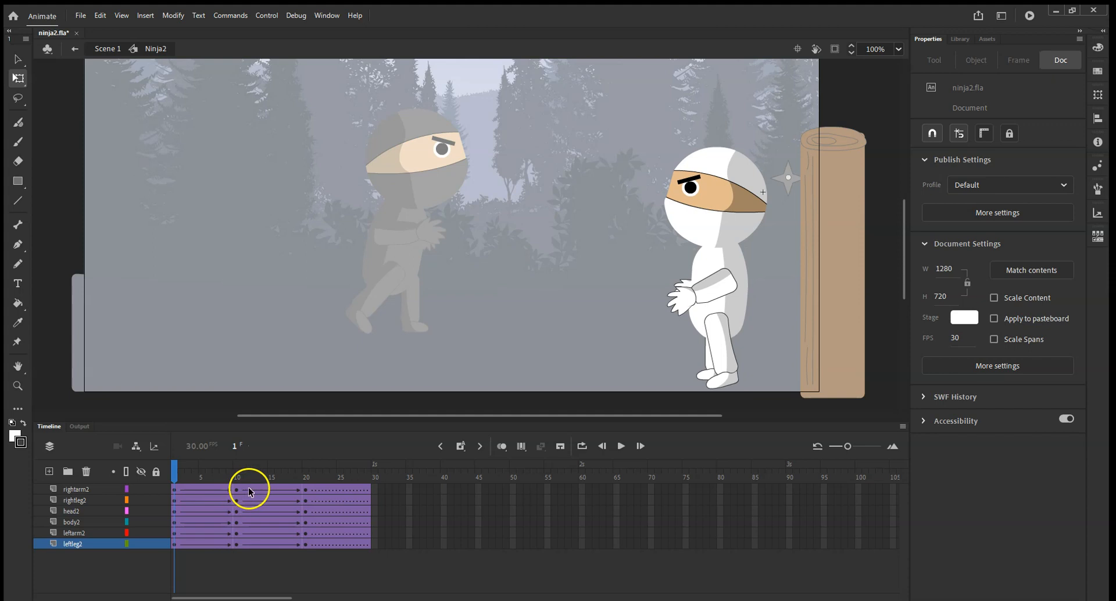
Remove frames 13 to 17 on all six layers to shorten the tween between the second and final poses
{"action": "left_click_drag", "start_coordinate": [258, 489], "coordinate": [287, 546]}
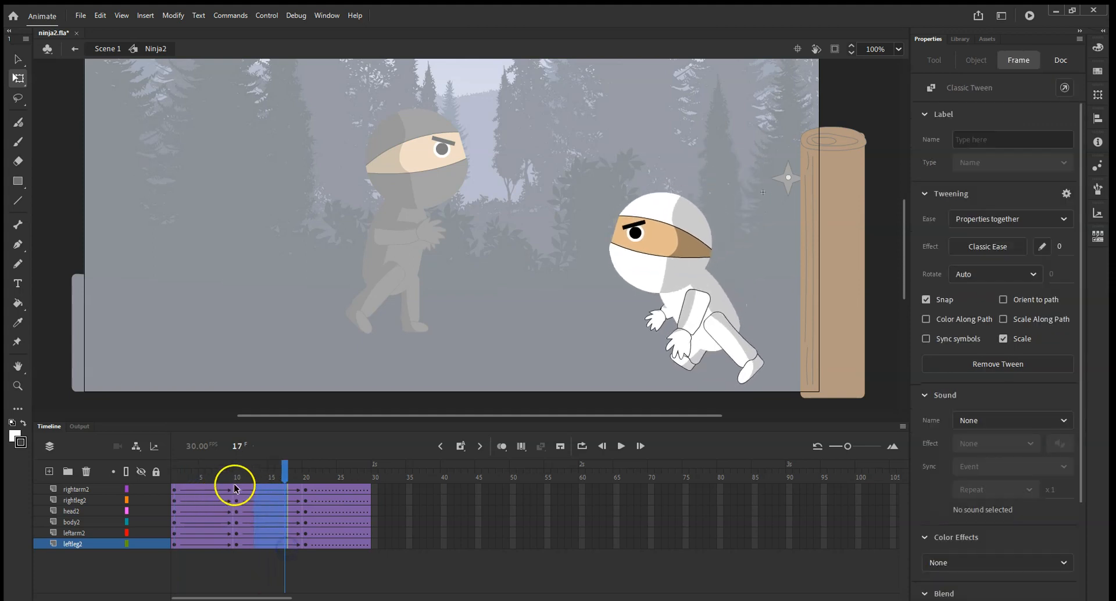
{"action": "left_click", "coordinate": [249, 487]}
{"action": "left_click_drag", "start_coordinate": [253, 489], "coordinate": [287, 547]}
{"action": "right_click", "coordinate": [267, 508]}
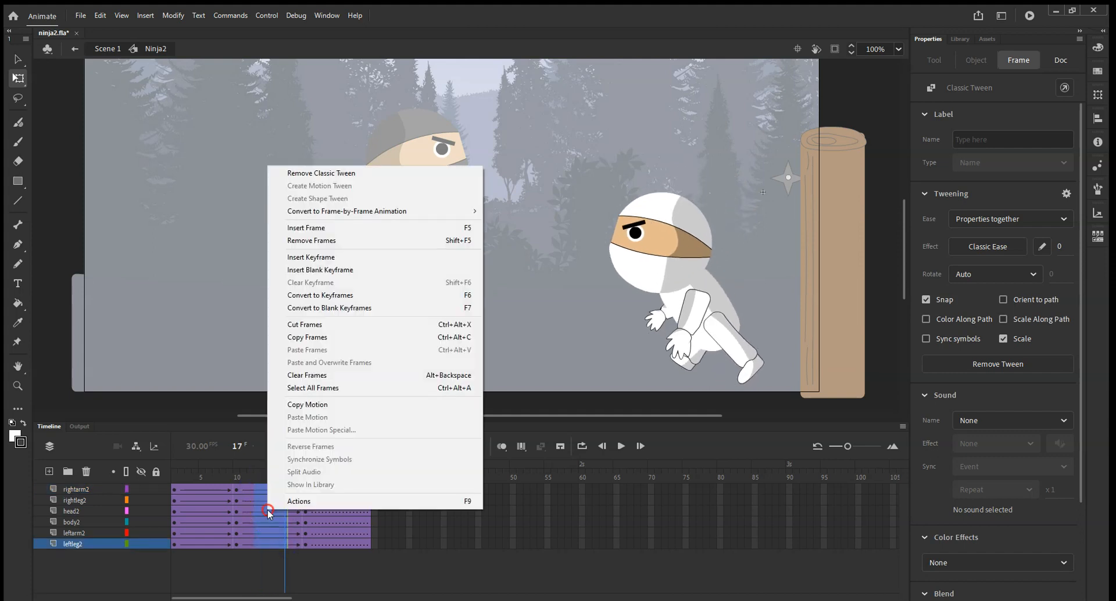
{"action": "left_click", "coordinate": [317, 239]}
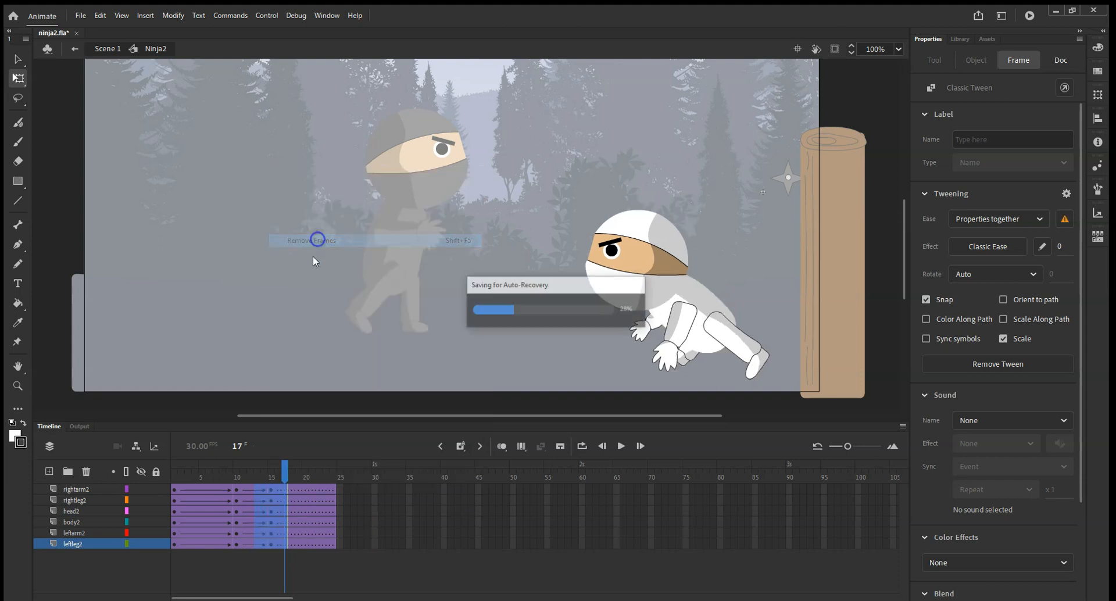
Insert three frames at frames 4 to 6 on all six layers to lengthen the first tween
{"action": "left_click", "coordinate": [210, 501]}
{"action": "left_click_drag", "start_coordinate": [196, 484], "coordinate": [207, 532]}
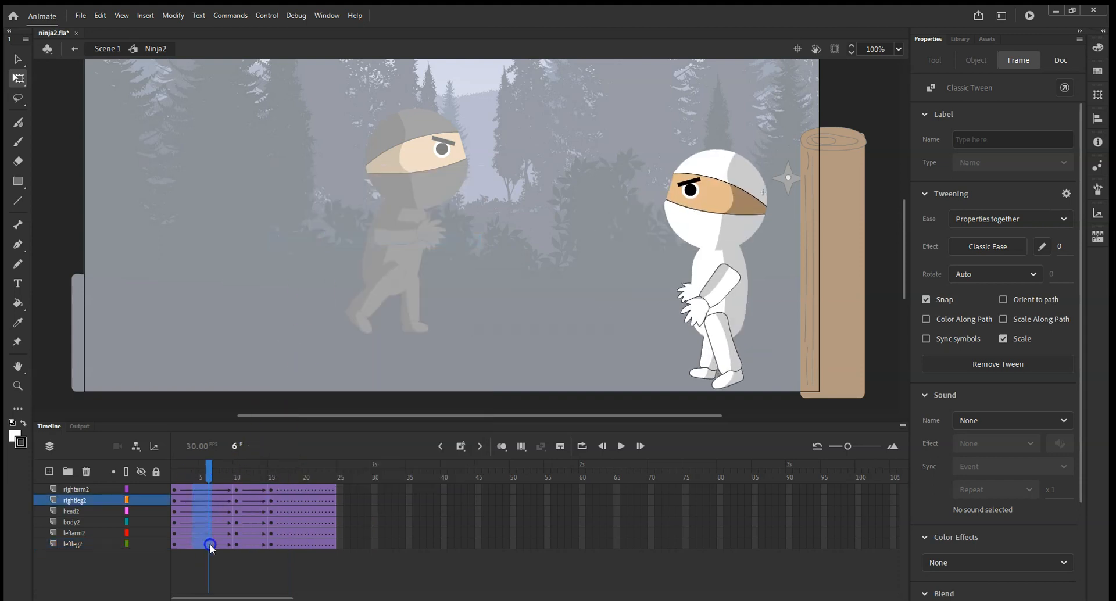
{"action": "right_click", "coordinate": [204, 532]}
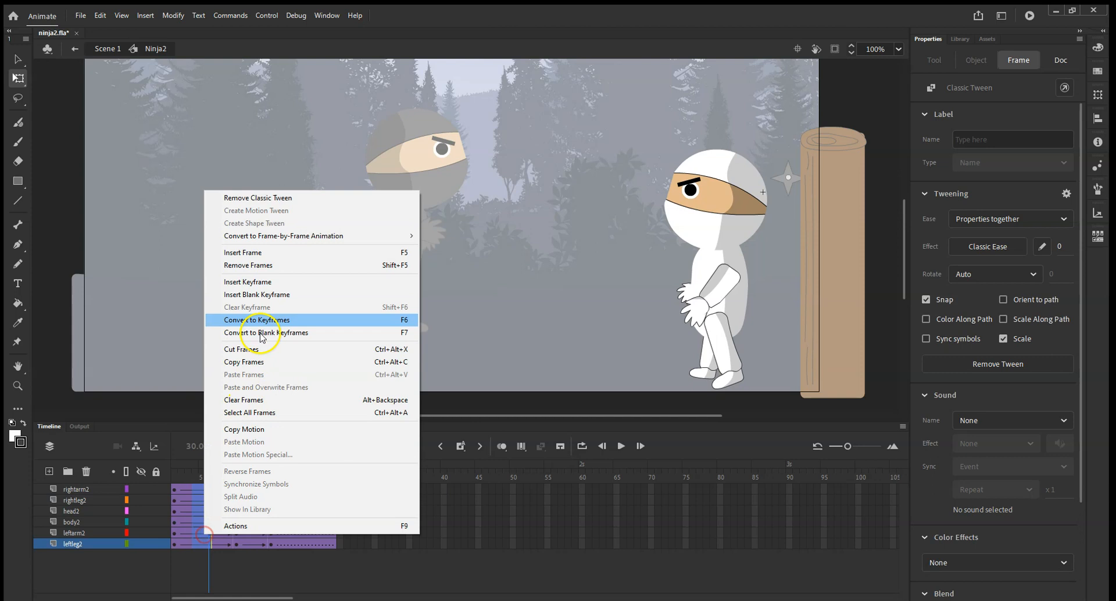
{"action": "left_click", "coordinate": [277, 255]}
Insert two more frames in the first tween on all six layers, shifting the pose keyframes to frames 15 and 20
{"action": "right_click", "coordinate": [225, 509]}
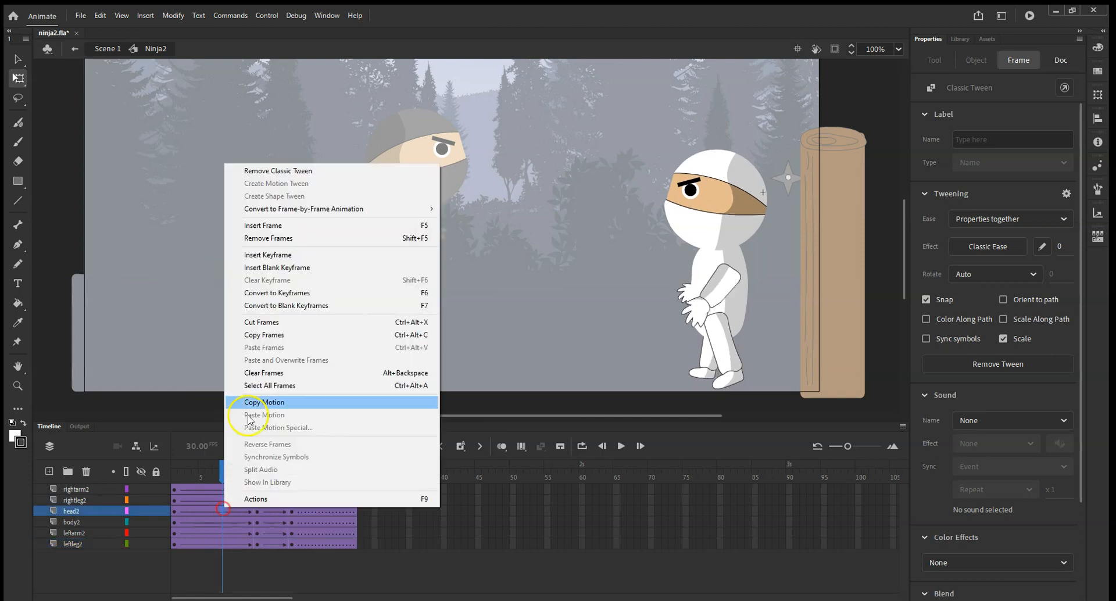
{"action": "left_click", "coordinate": [199, 489]}
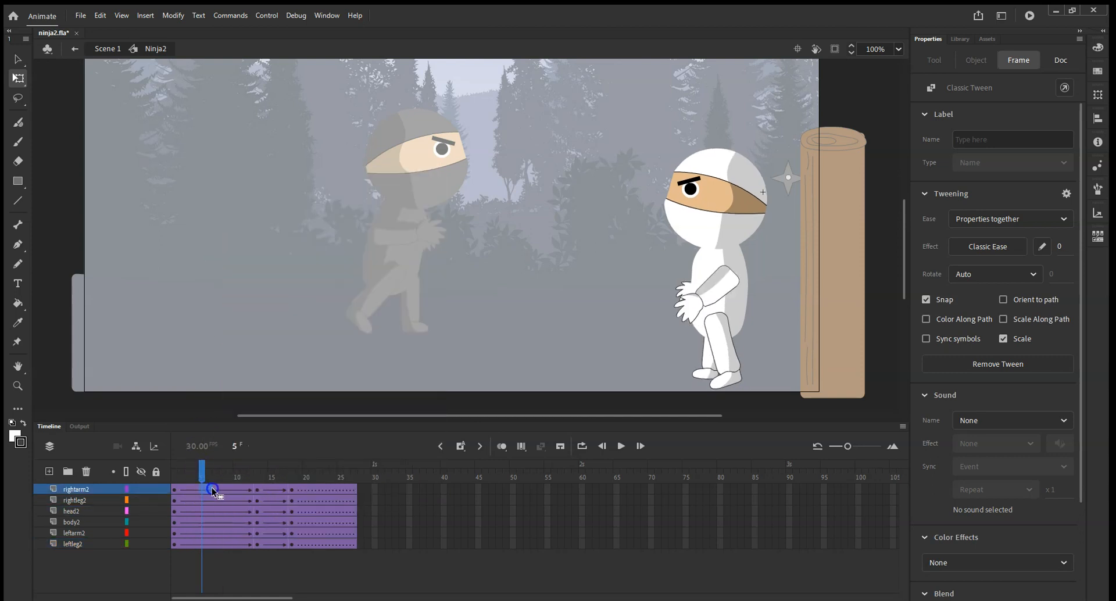
{"action": "left_click_drag", "start_coordinate": [203, 487], "coordinate": [226, 542]}
{"action": "right_click", "coordinate": [215, 541]}
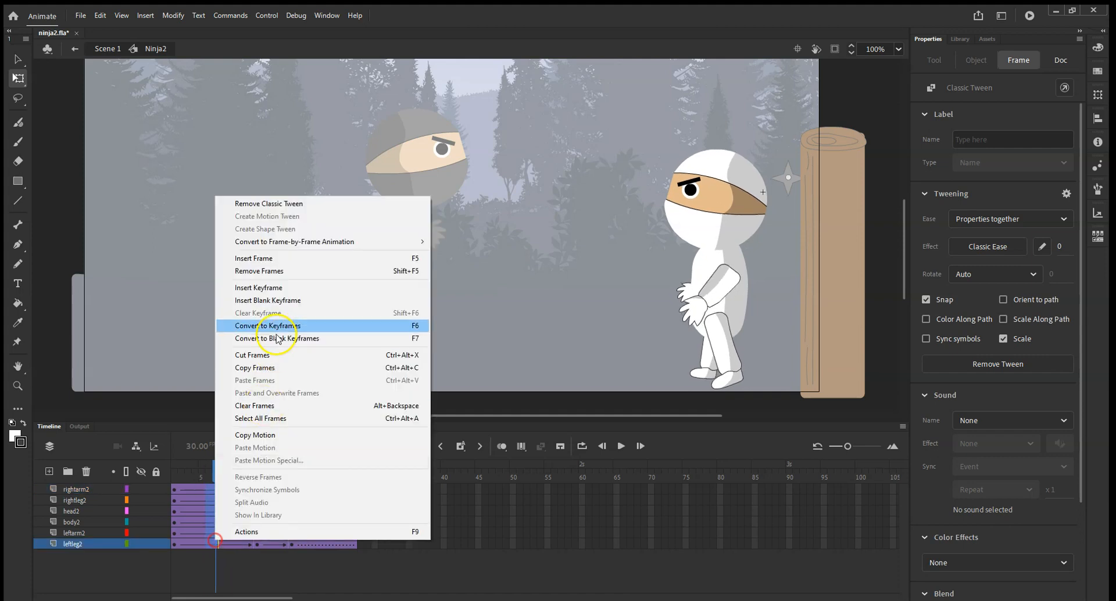
{"action": "left_click", "coordinate": [286, 258]}
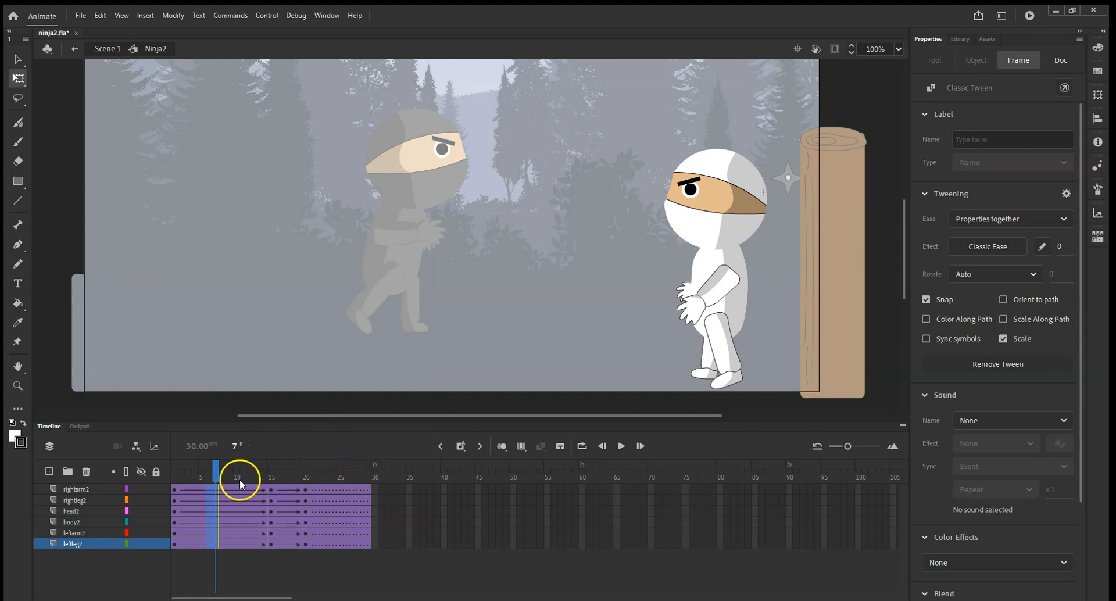
Play the Ninja2 symbol's timeline through to frame 29 to check the new pose timing
{"action": "left_click_drag", "start_coordinate": [218, 462], "coordinate": [143, 463]}
{"action": "left_click", "coordinate": [619, 447]}
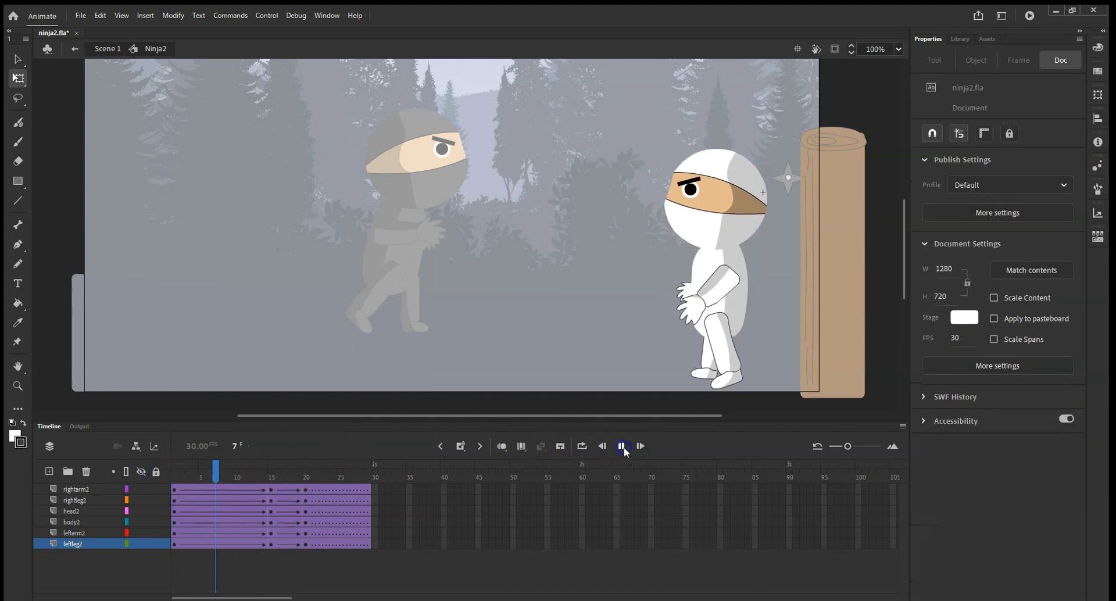
{"action": "left_click", "coordinate": [622, 446]}
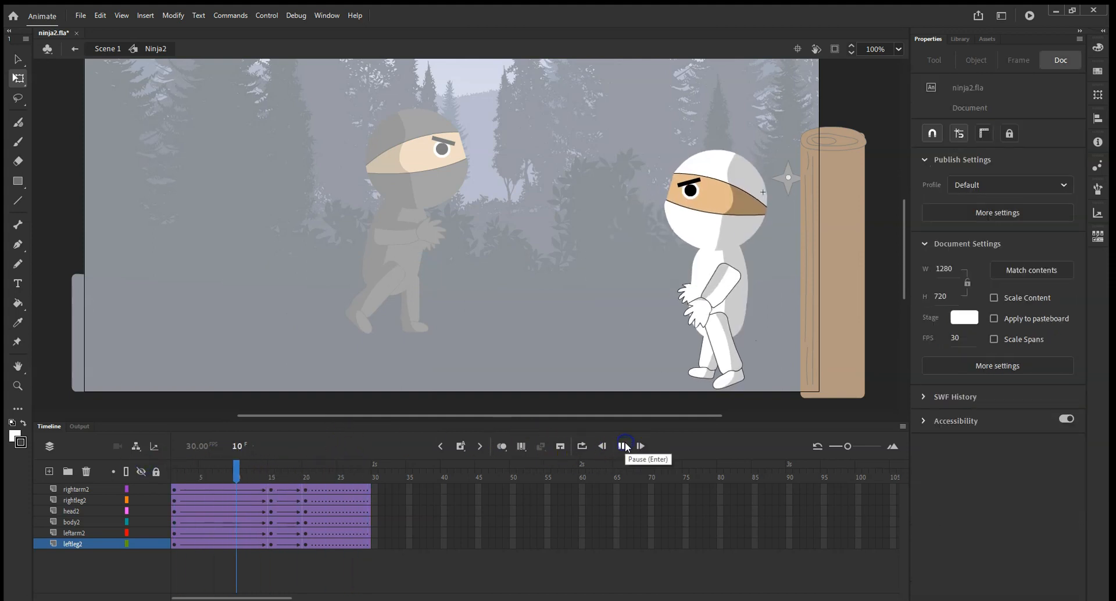
{"action": "left_click", "coordinate": [622, 446]}
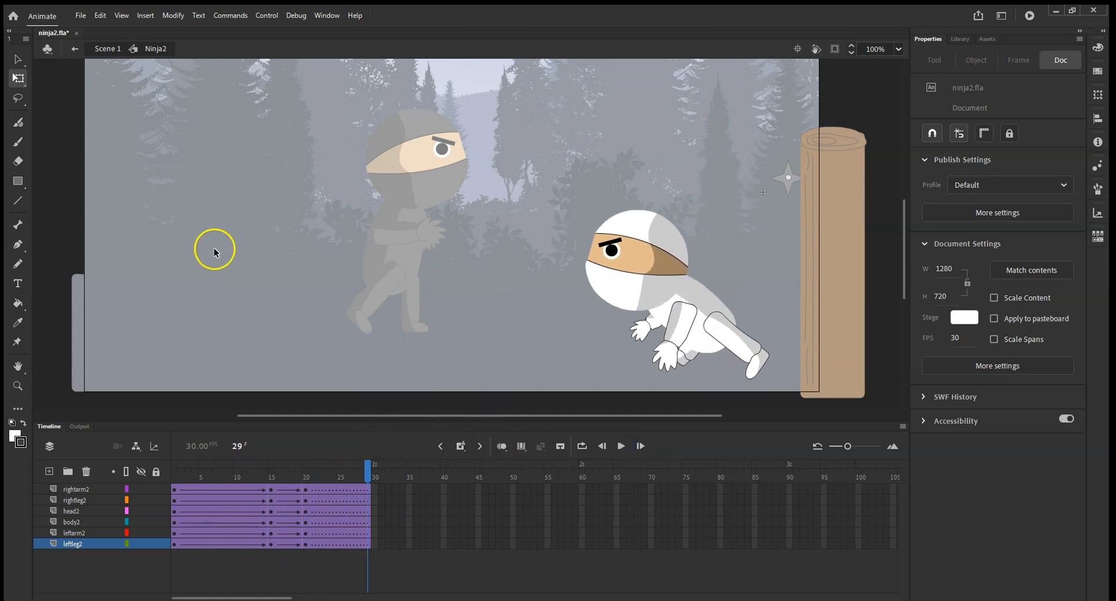
Return to Scene 1 and play the scene to check both ninjas' animations together
{"action": "left_click", "coordinate": [81, 49]}
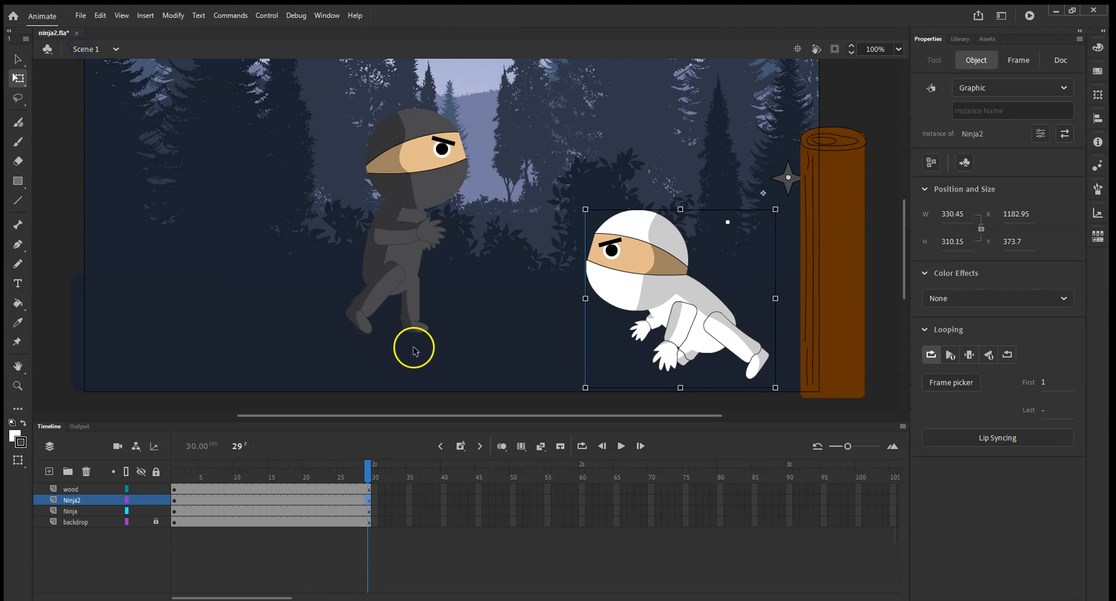
{"action": "left_click", "coordinate": [622, 445]}
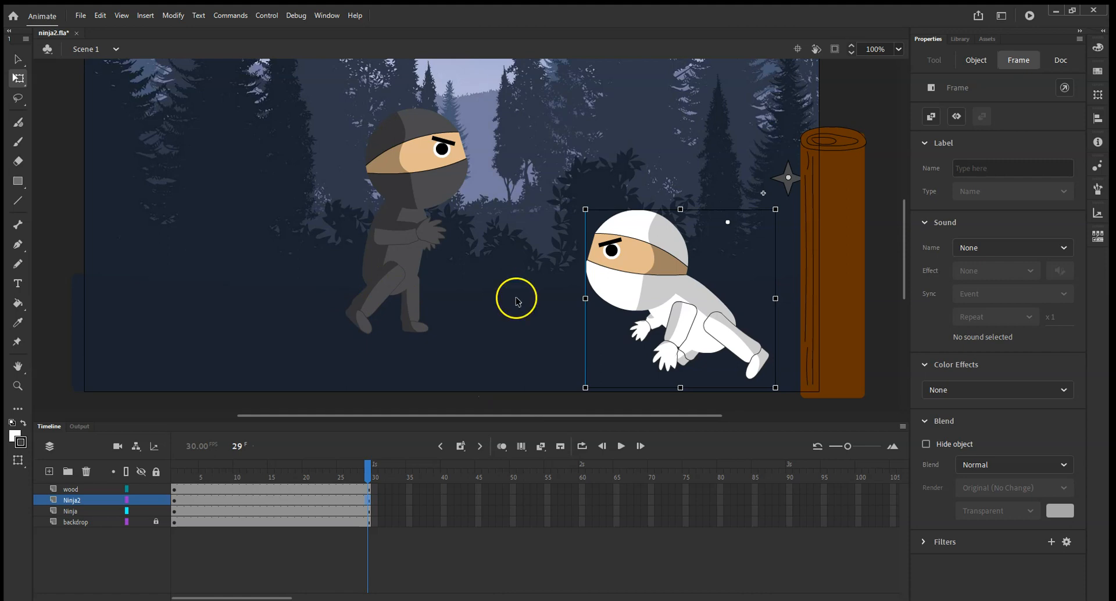
{"action": "mouse_move", "coordinate": [549, 415]}
{"action": "left_mouse_down"}
{"action": "mouse_move", "coordinate": [533, 415]}
{"action": "mouse_move", "coordinate": [547, 415]}
{"action": "left_mouse_up"}
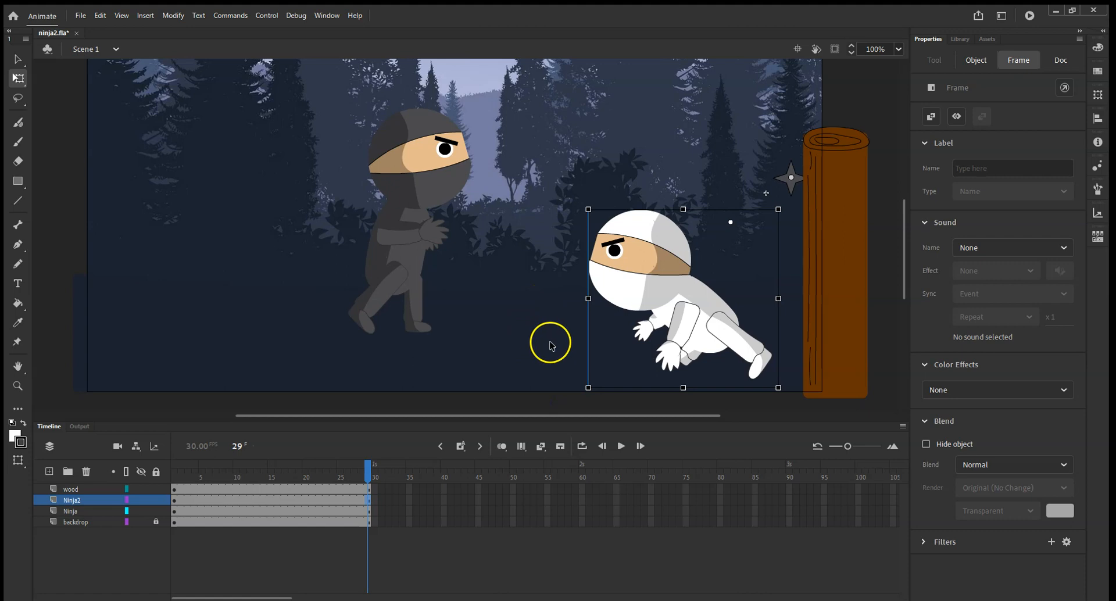